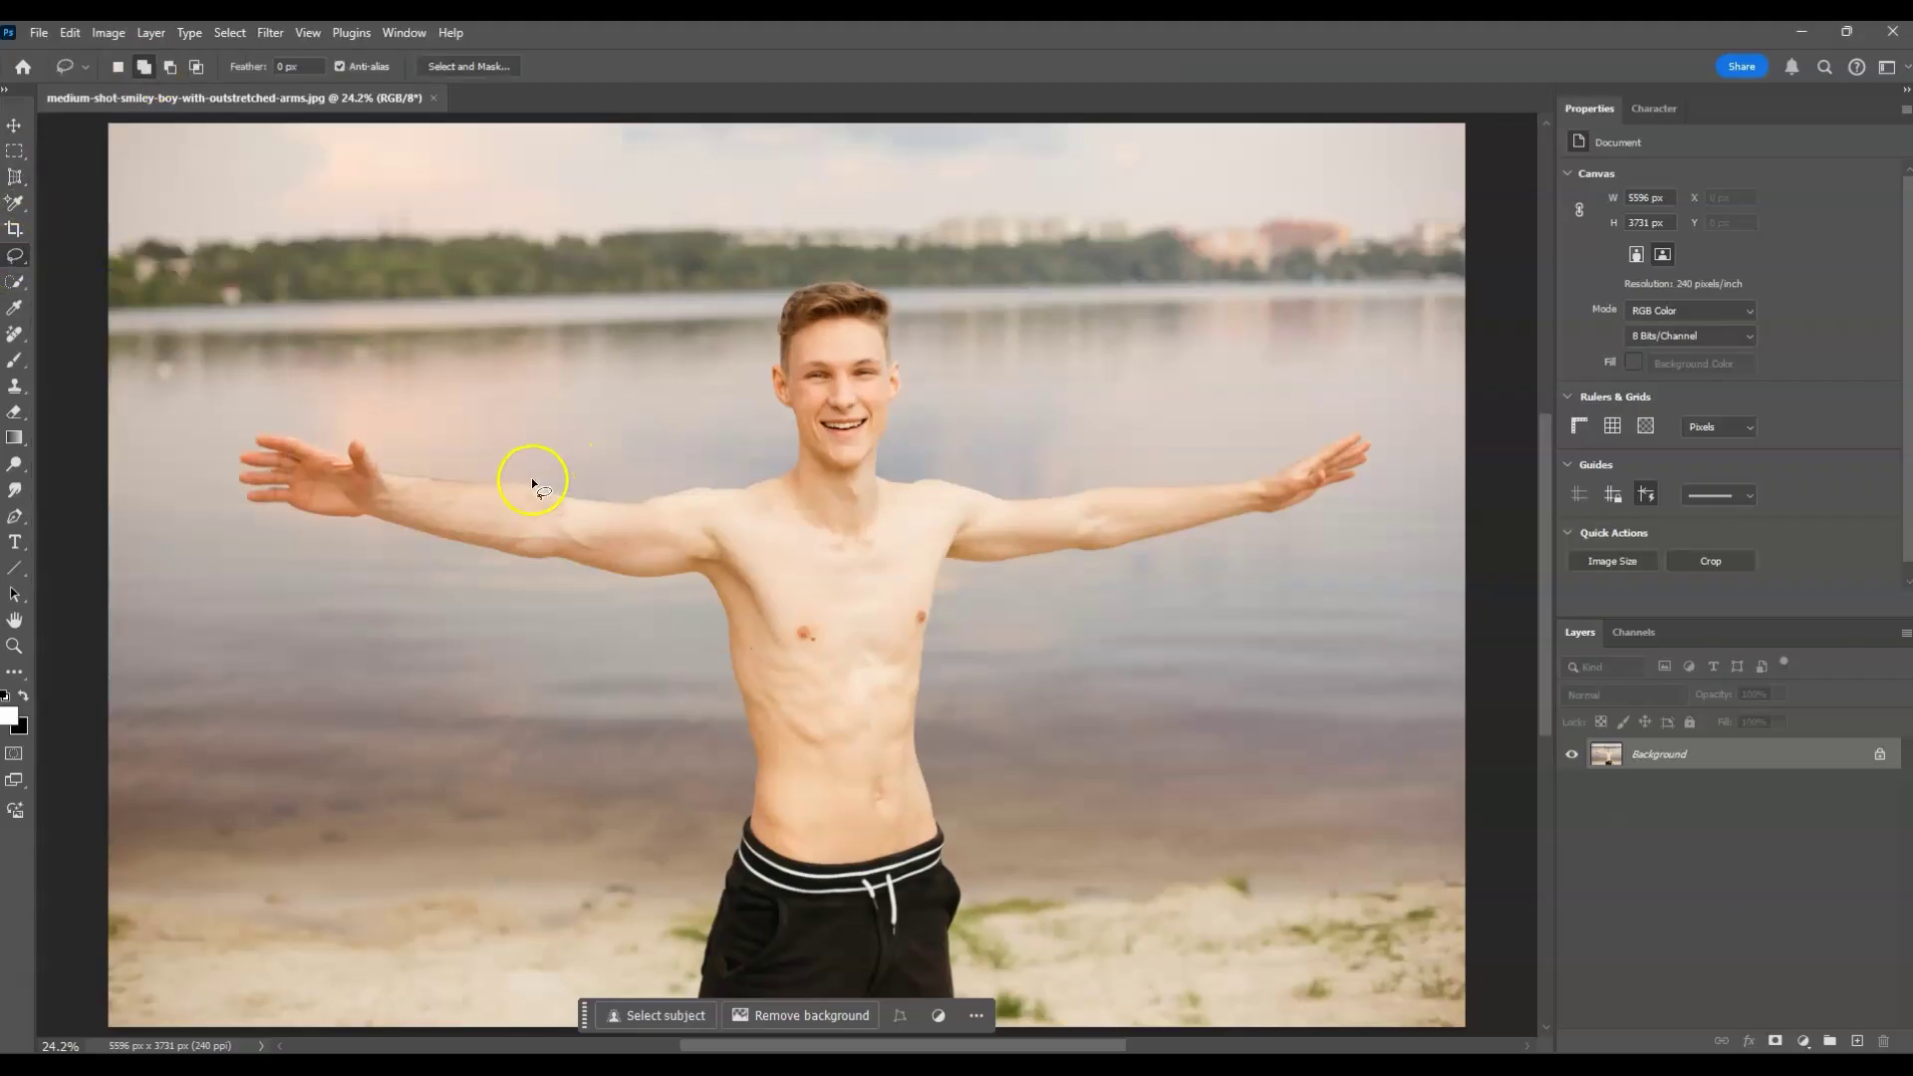
- Outline the torso and arms and try a first Generative Fill on the selection
left_click_drag(530, 476, 1116, 546)
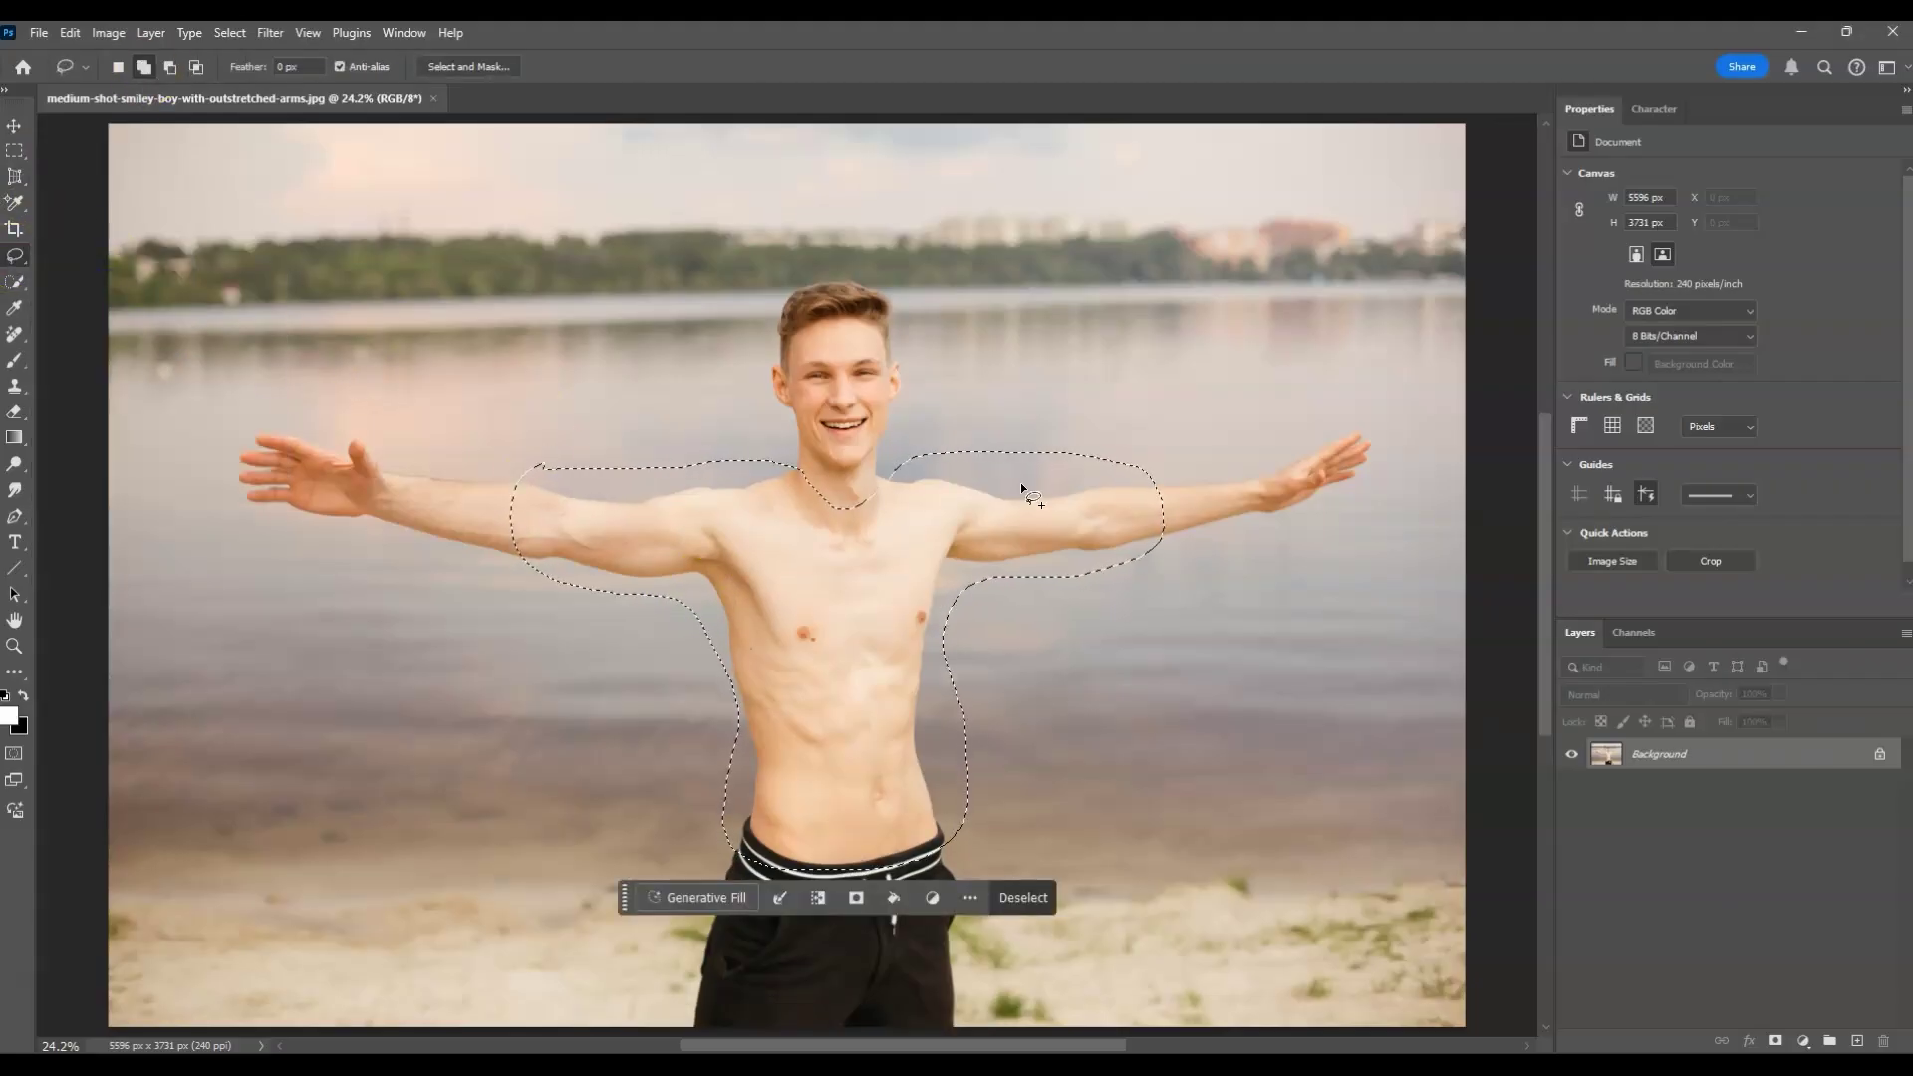
left_click(688, 897)
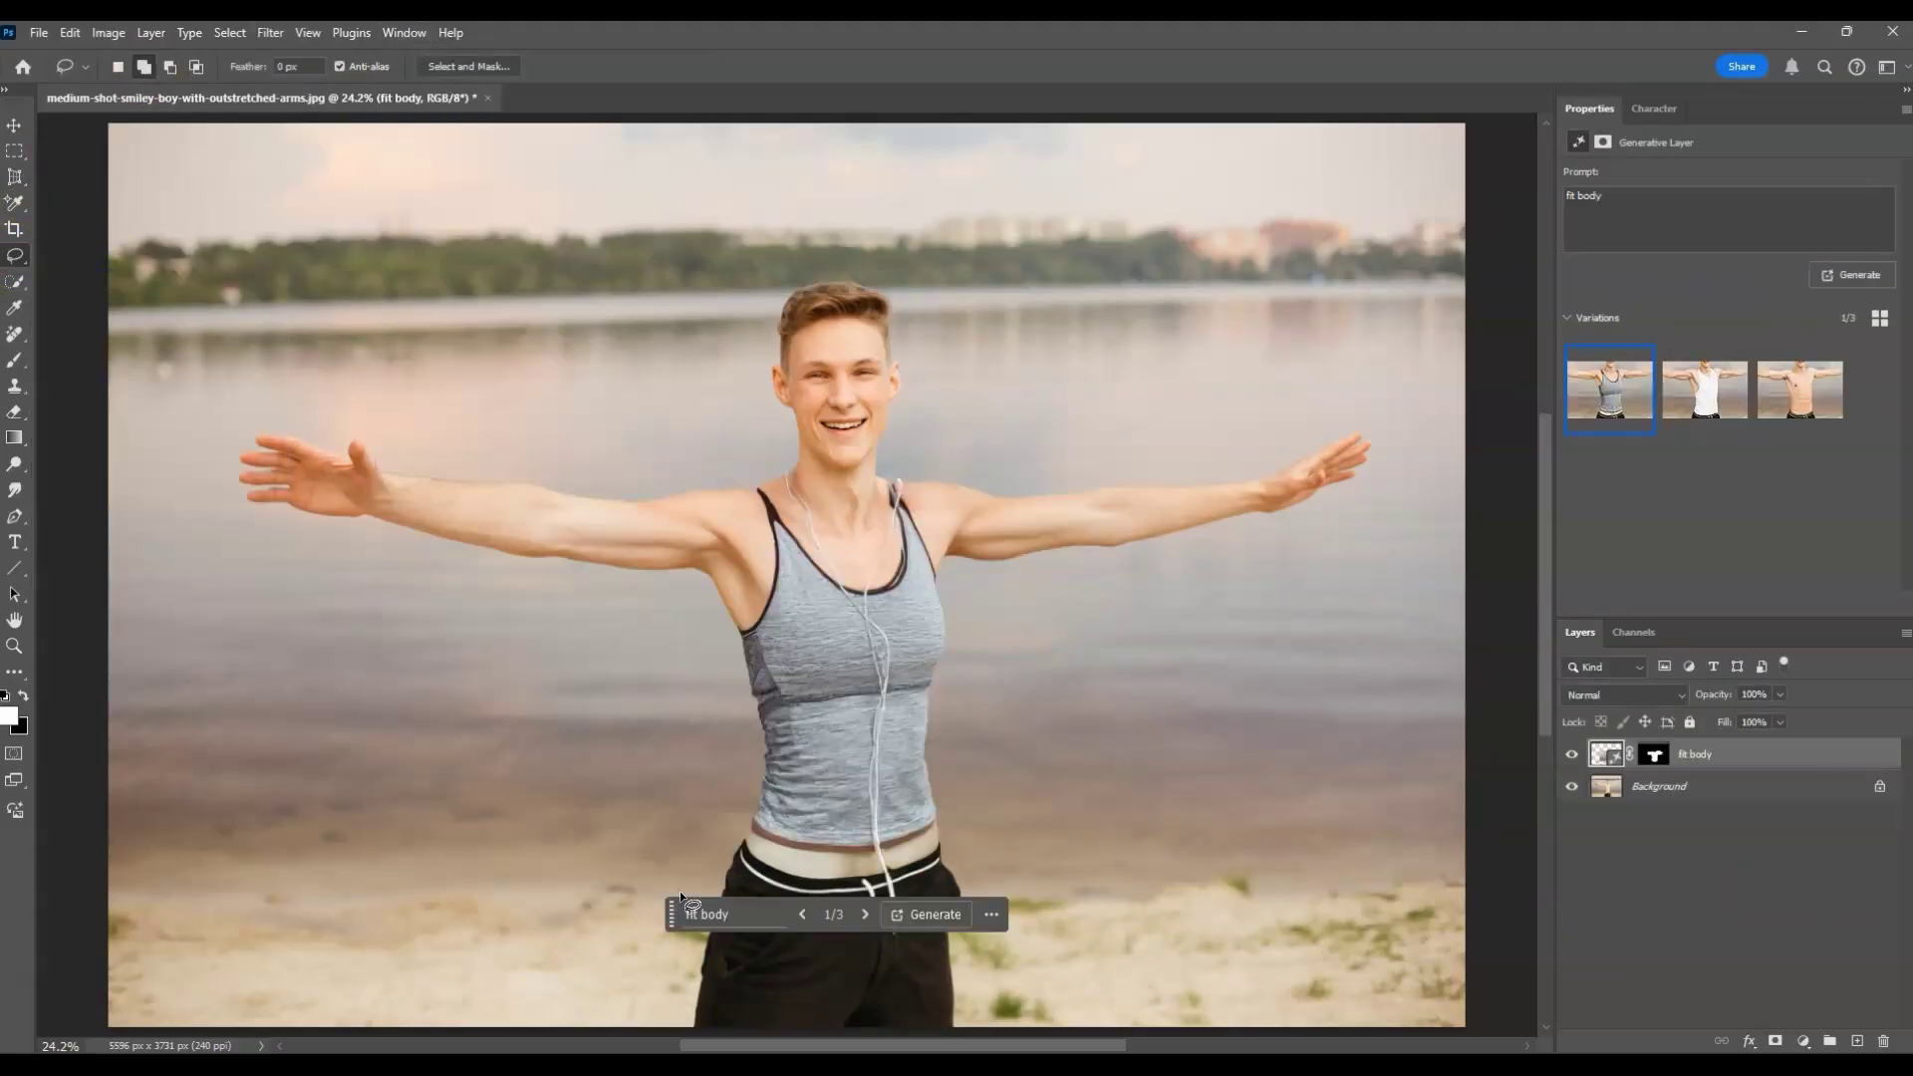
left_click(1709, 392)
left_click(708, 914)
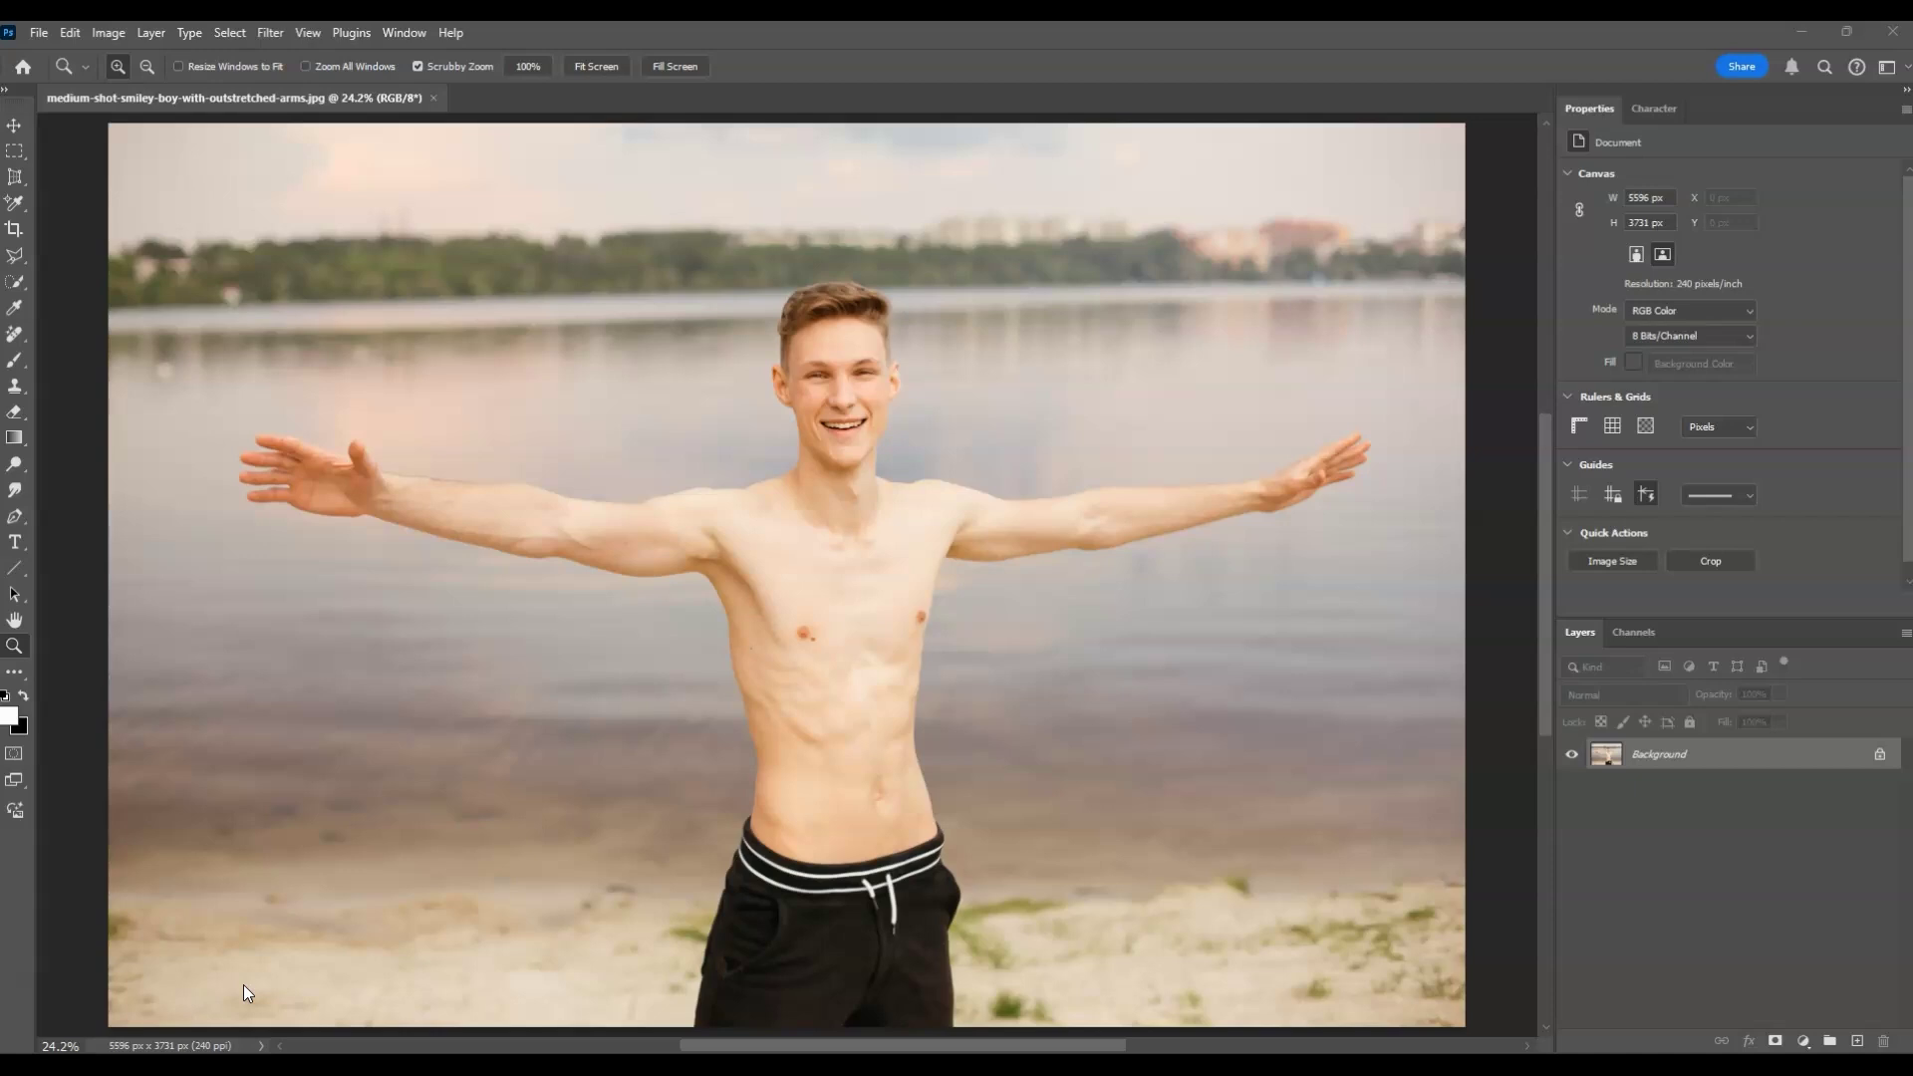
- Switch from quick selection to the freehand Lasso Tool with 0 px feather
key("w")
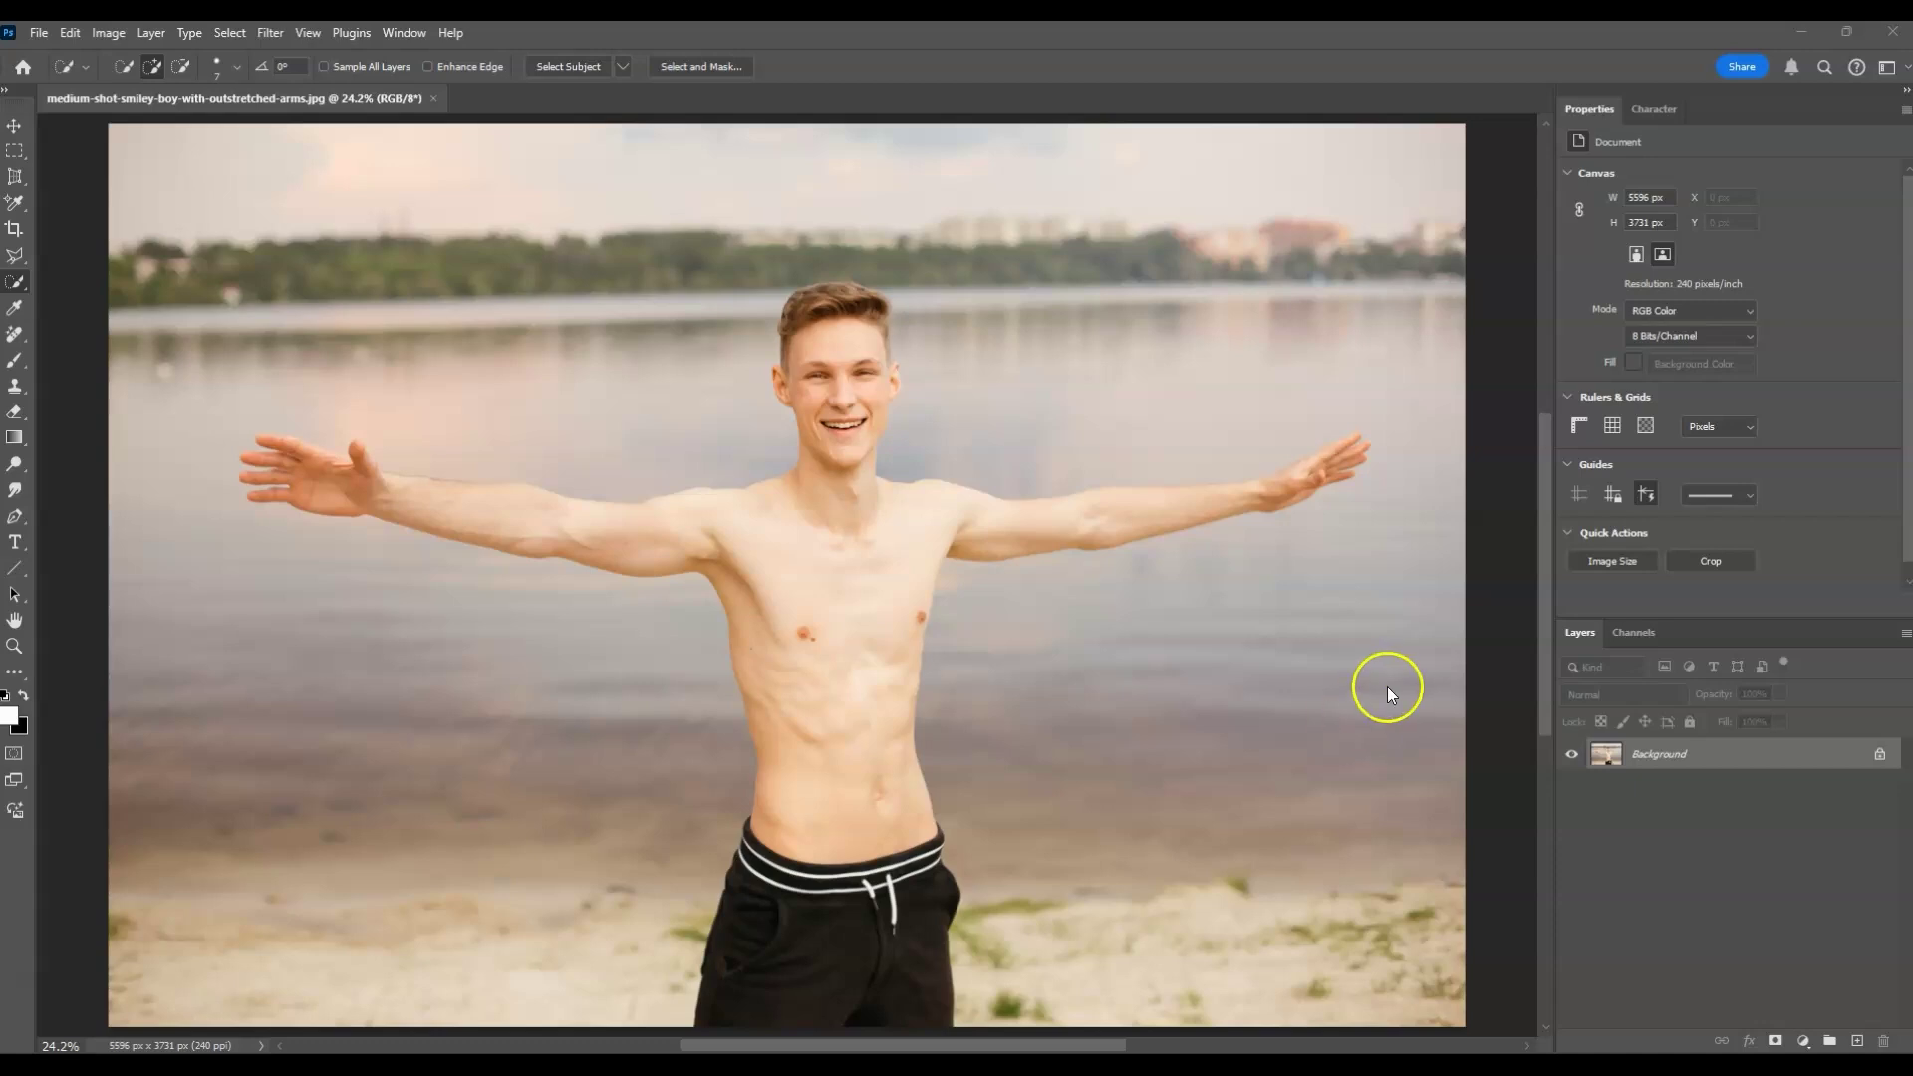
left_click(14, 261)
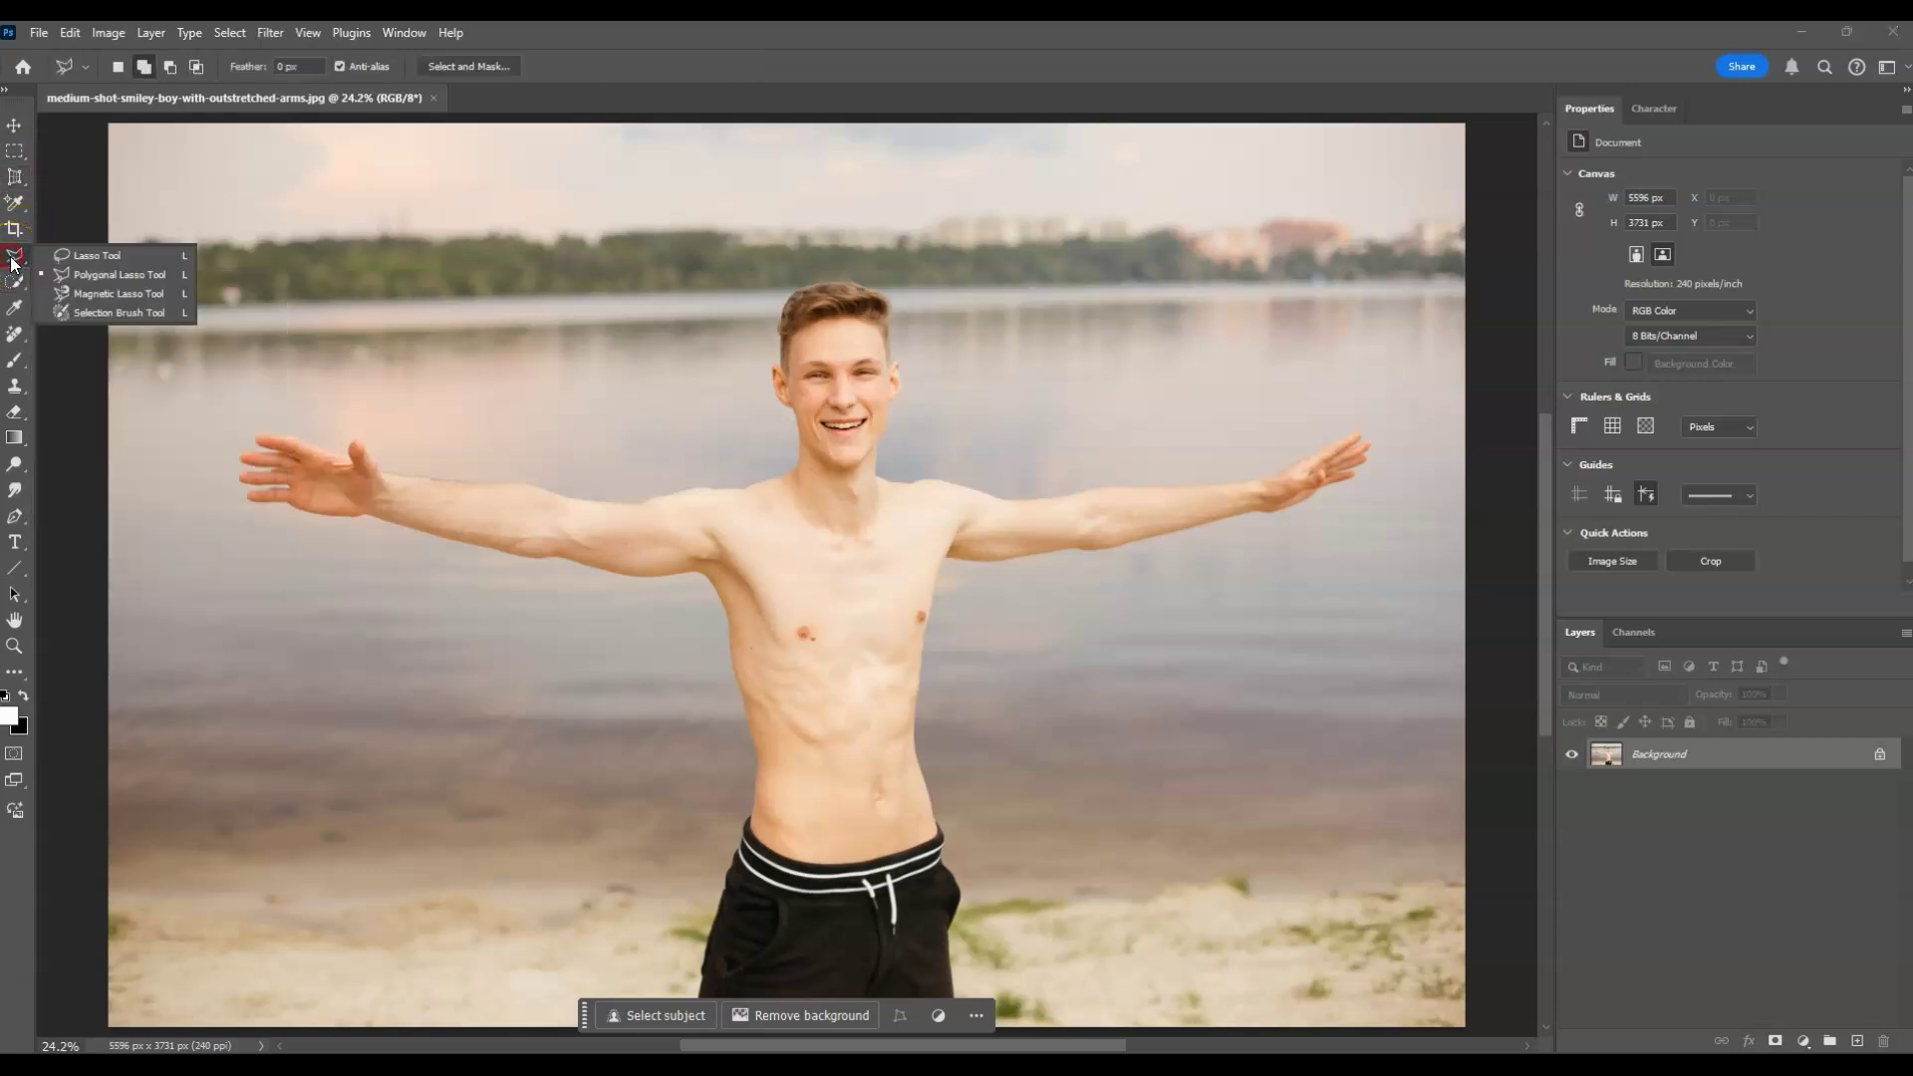
left_click(105, 256)
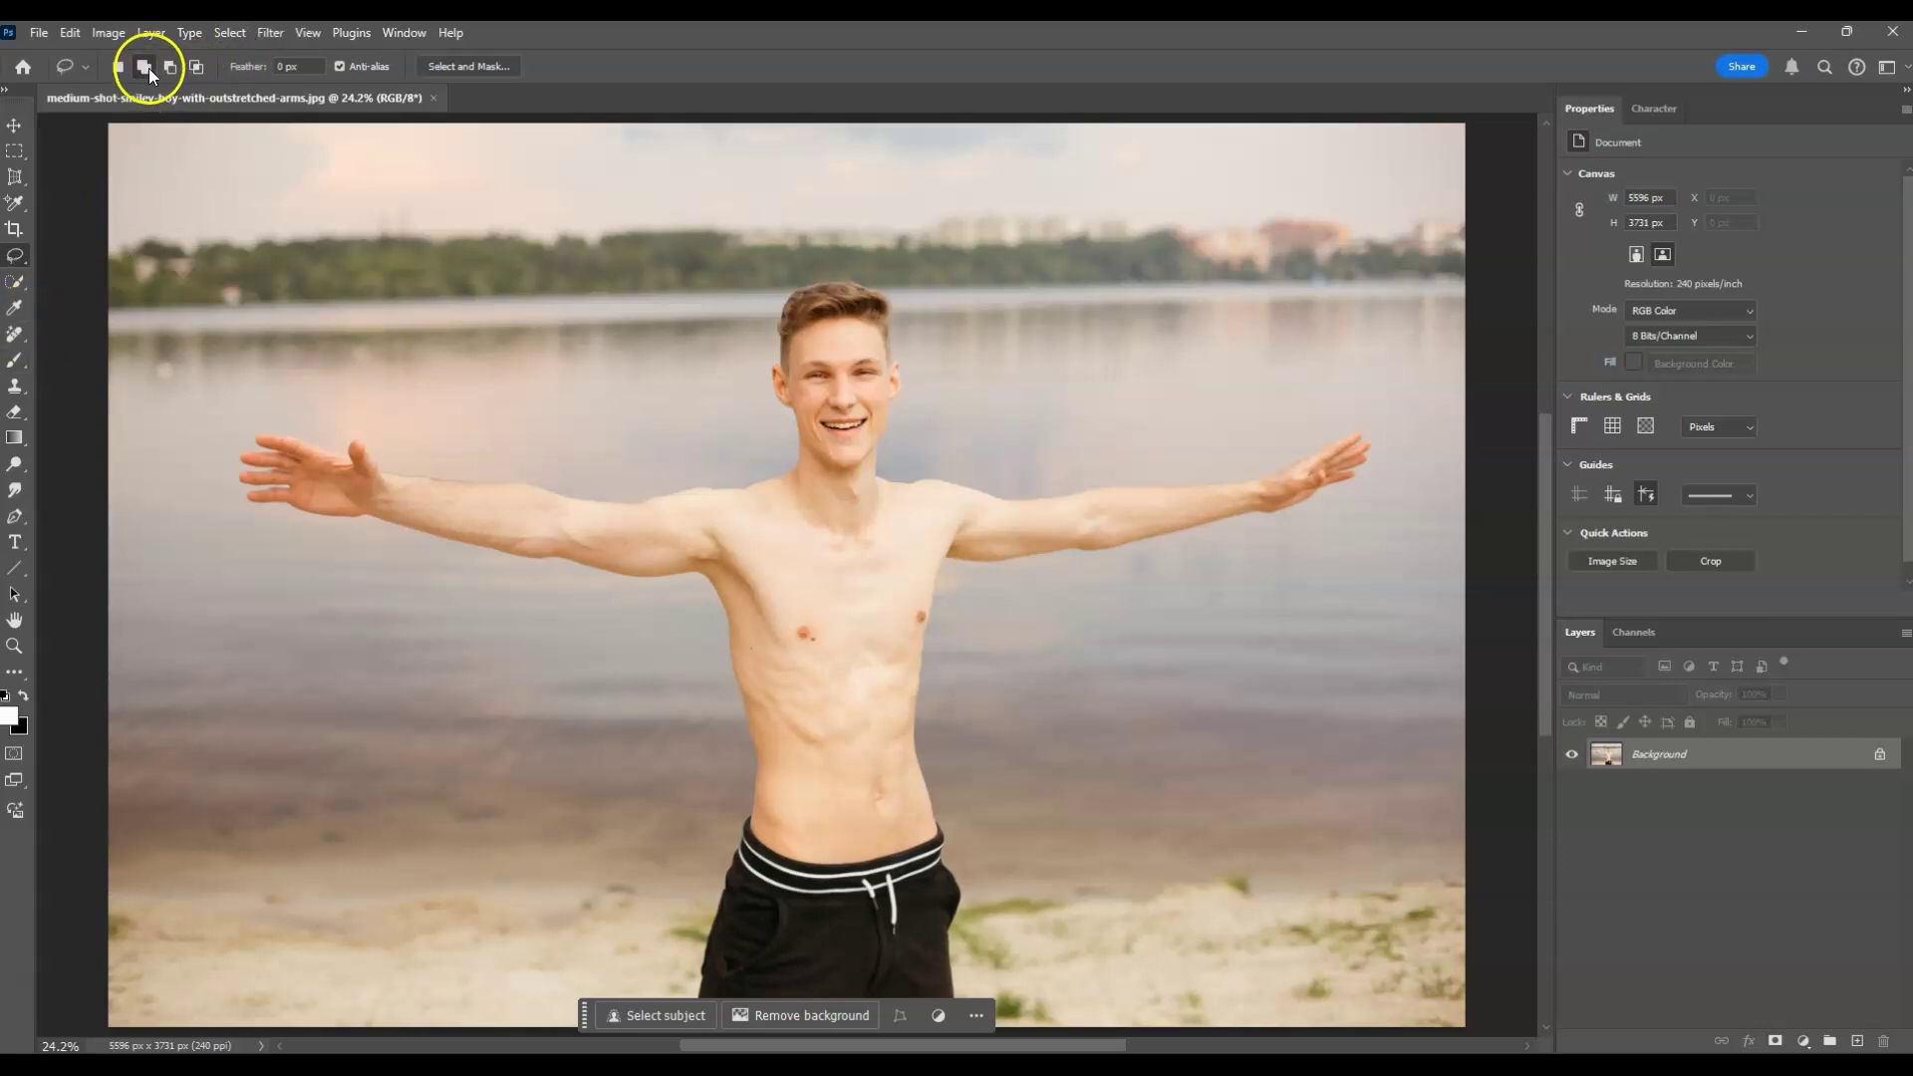
- Lasso around the right arm, shoulders, torso sides and shorts' waistband
mouse_move(543, 467)
left_mouse_down()
mouse_move(794, 466)
mouse_move(833, 509)
mouse_move(888, 483)
left_mouse_up()
mouse_move(1088, 457)
left_mouse_down()
mouse_move(1162, 537)
mouse_move(1113, 568)
mouse_move(967, 588)
mouse_move(969, 779)
mouse_move(945, 846)
mouse_move(838, 871)
mouse_move(734, 853)
mouse_move(718, 656)
mouse_move(675, 601)
mouse_move(533, 567)
mouse_move(546, 464)
left_mouse_up()
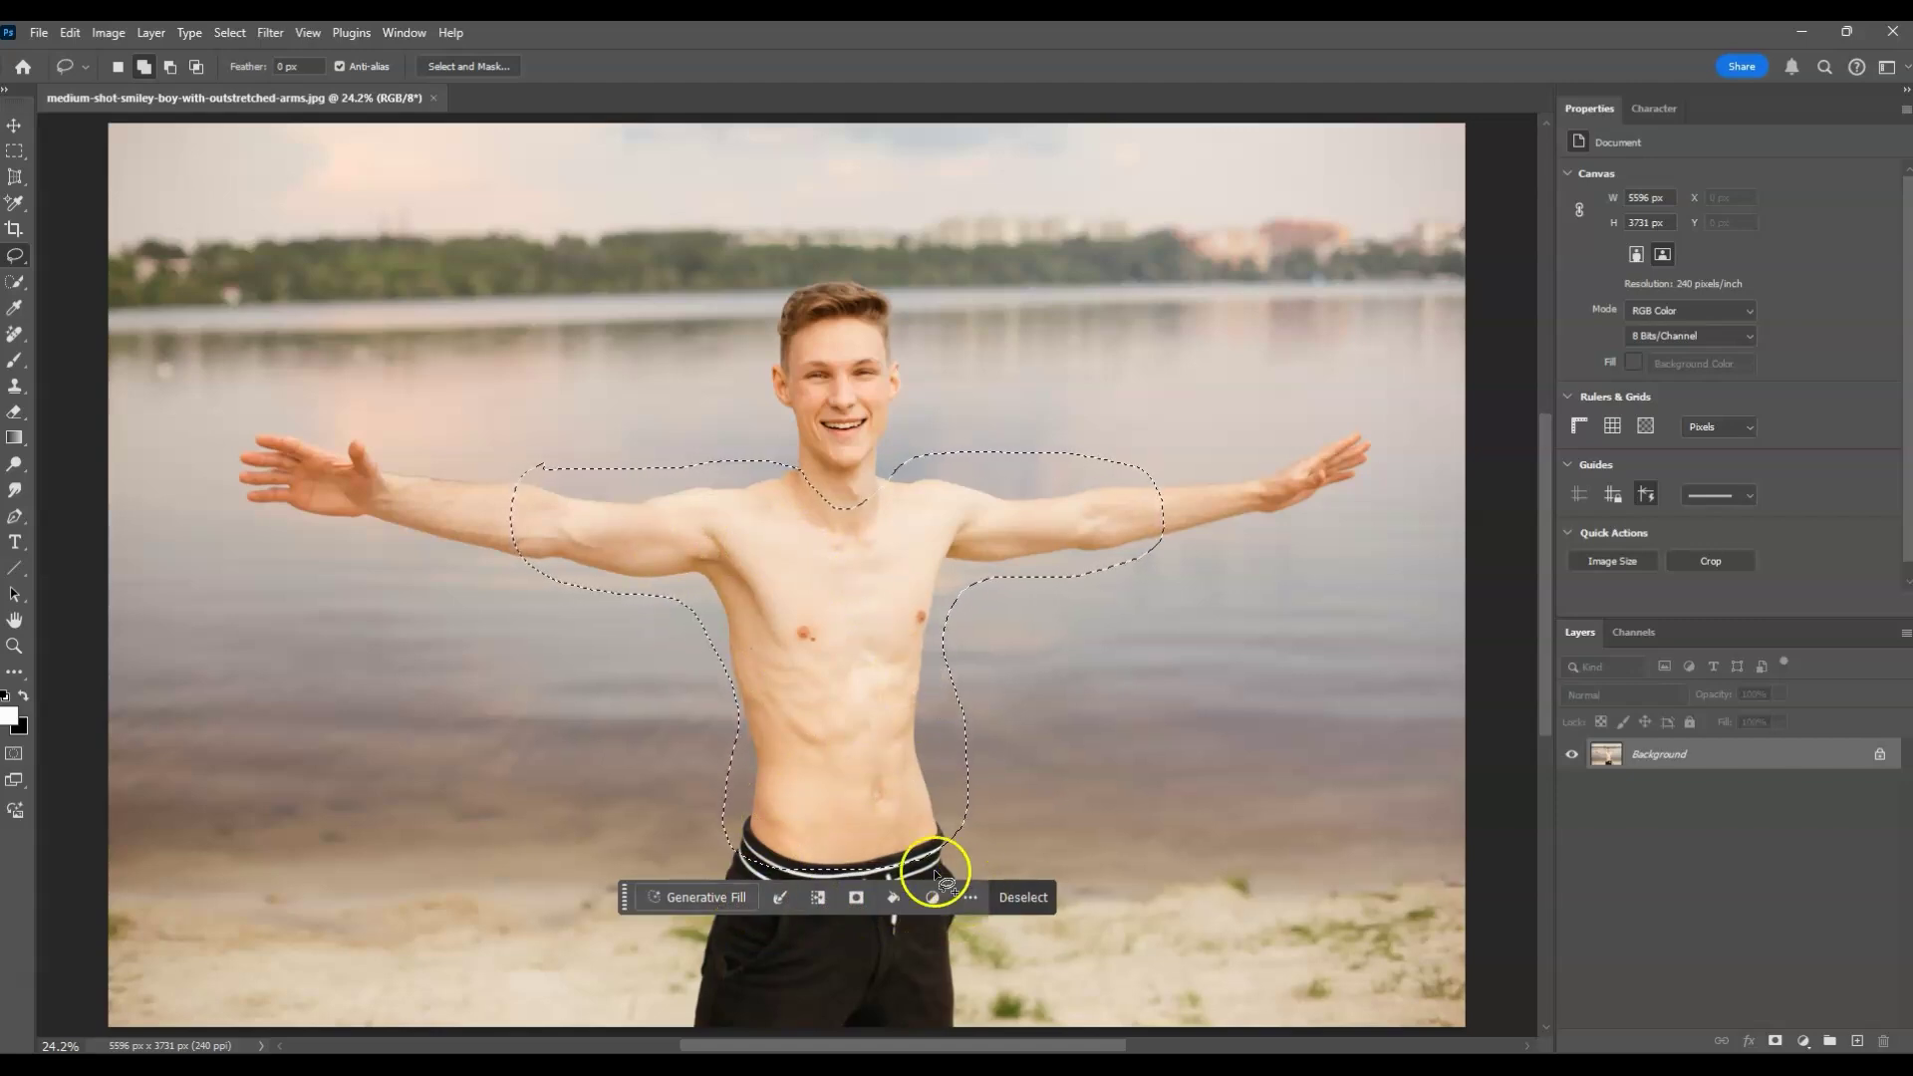
- Enable the Contextual Task Bar and bring up Generative Fill for the torso selection
left_click(402, 33)
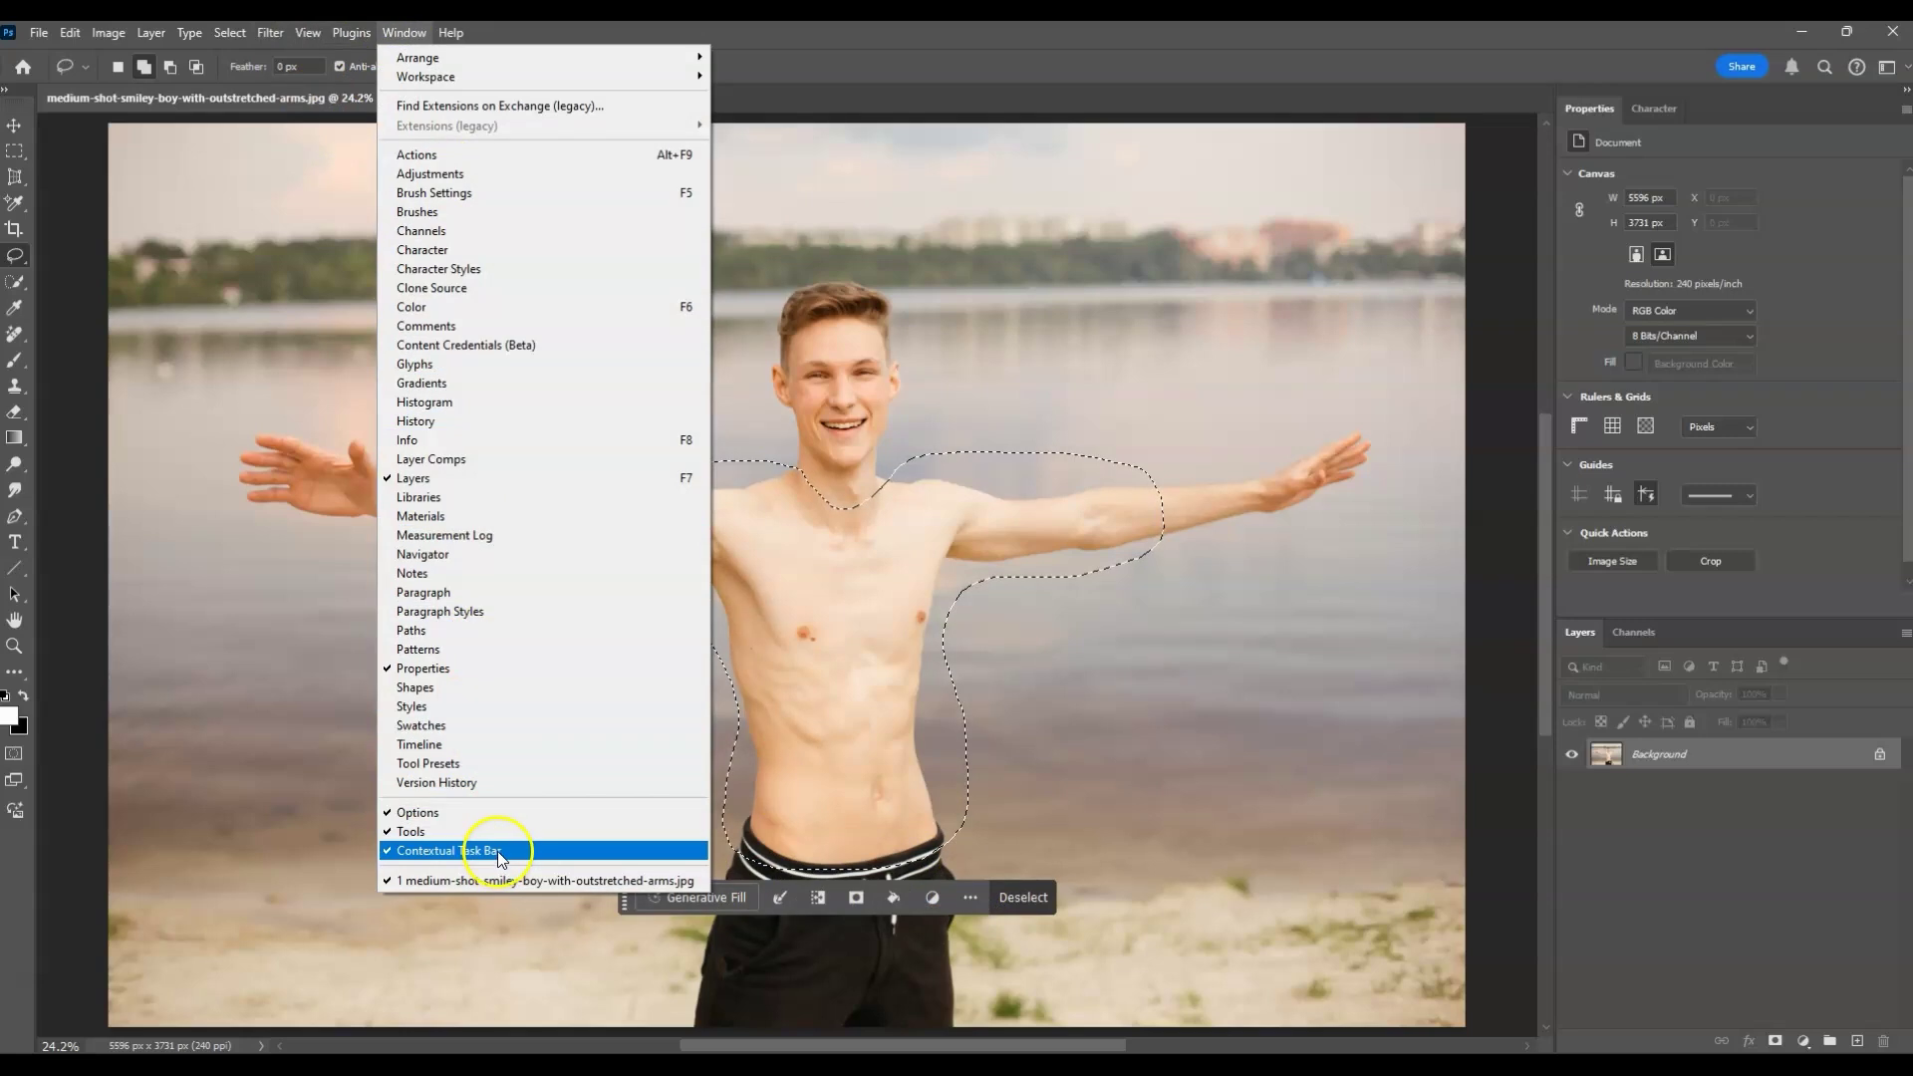
left_click(1760, 883)
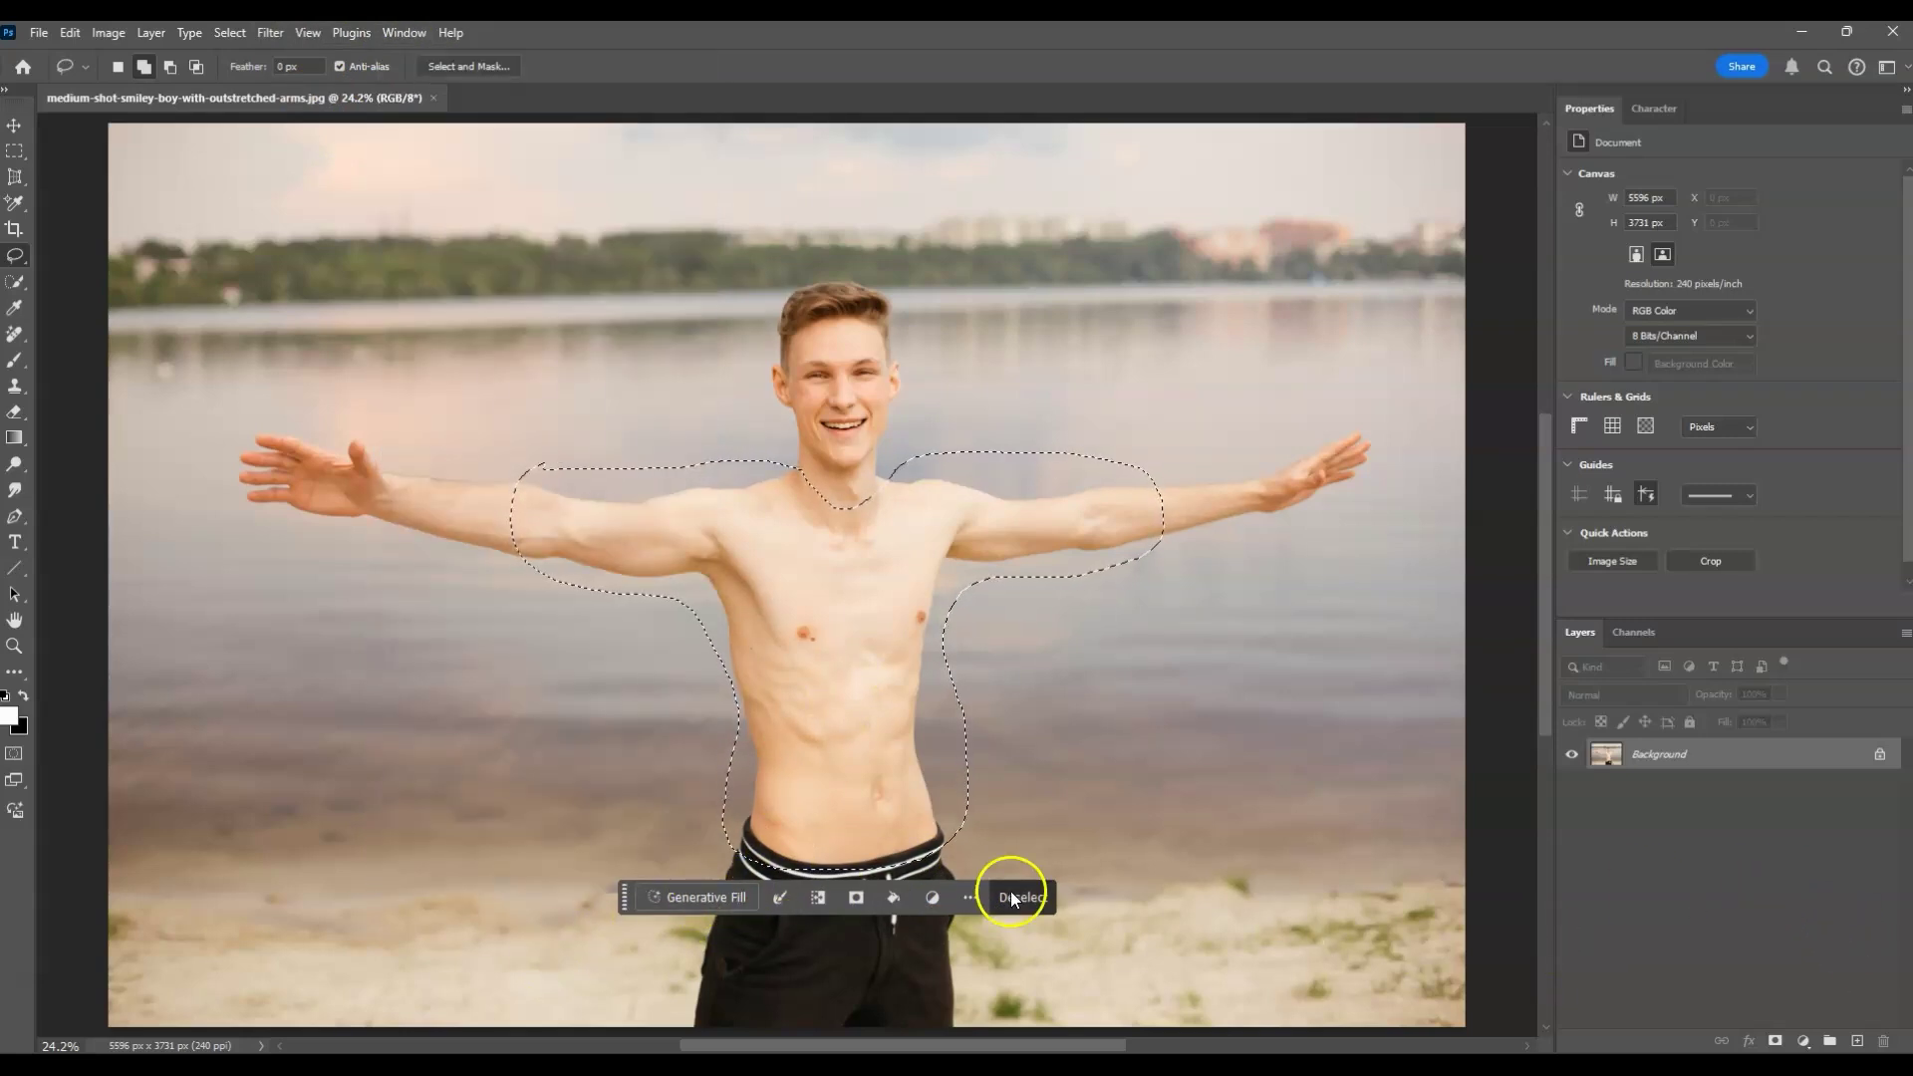
left_click(706, 896)
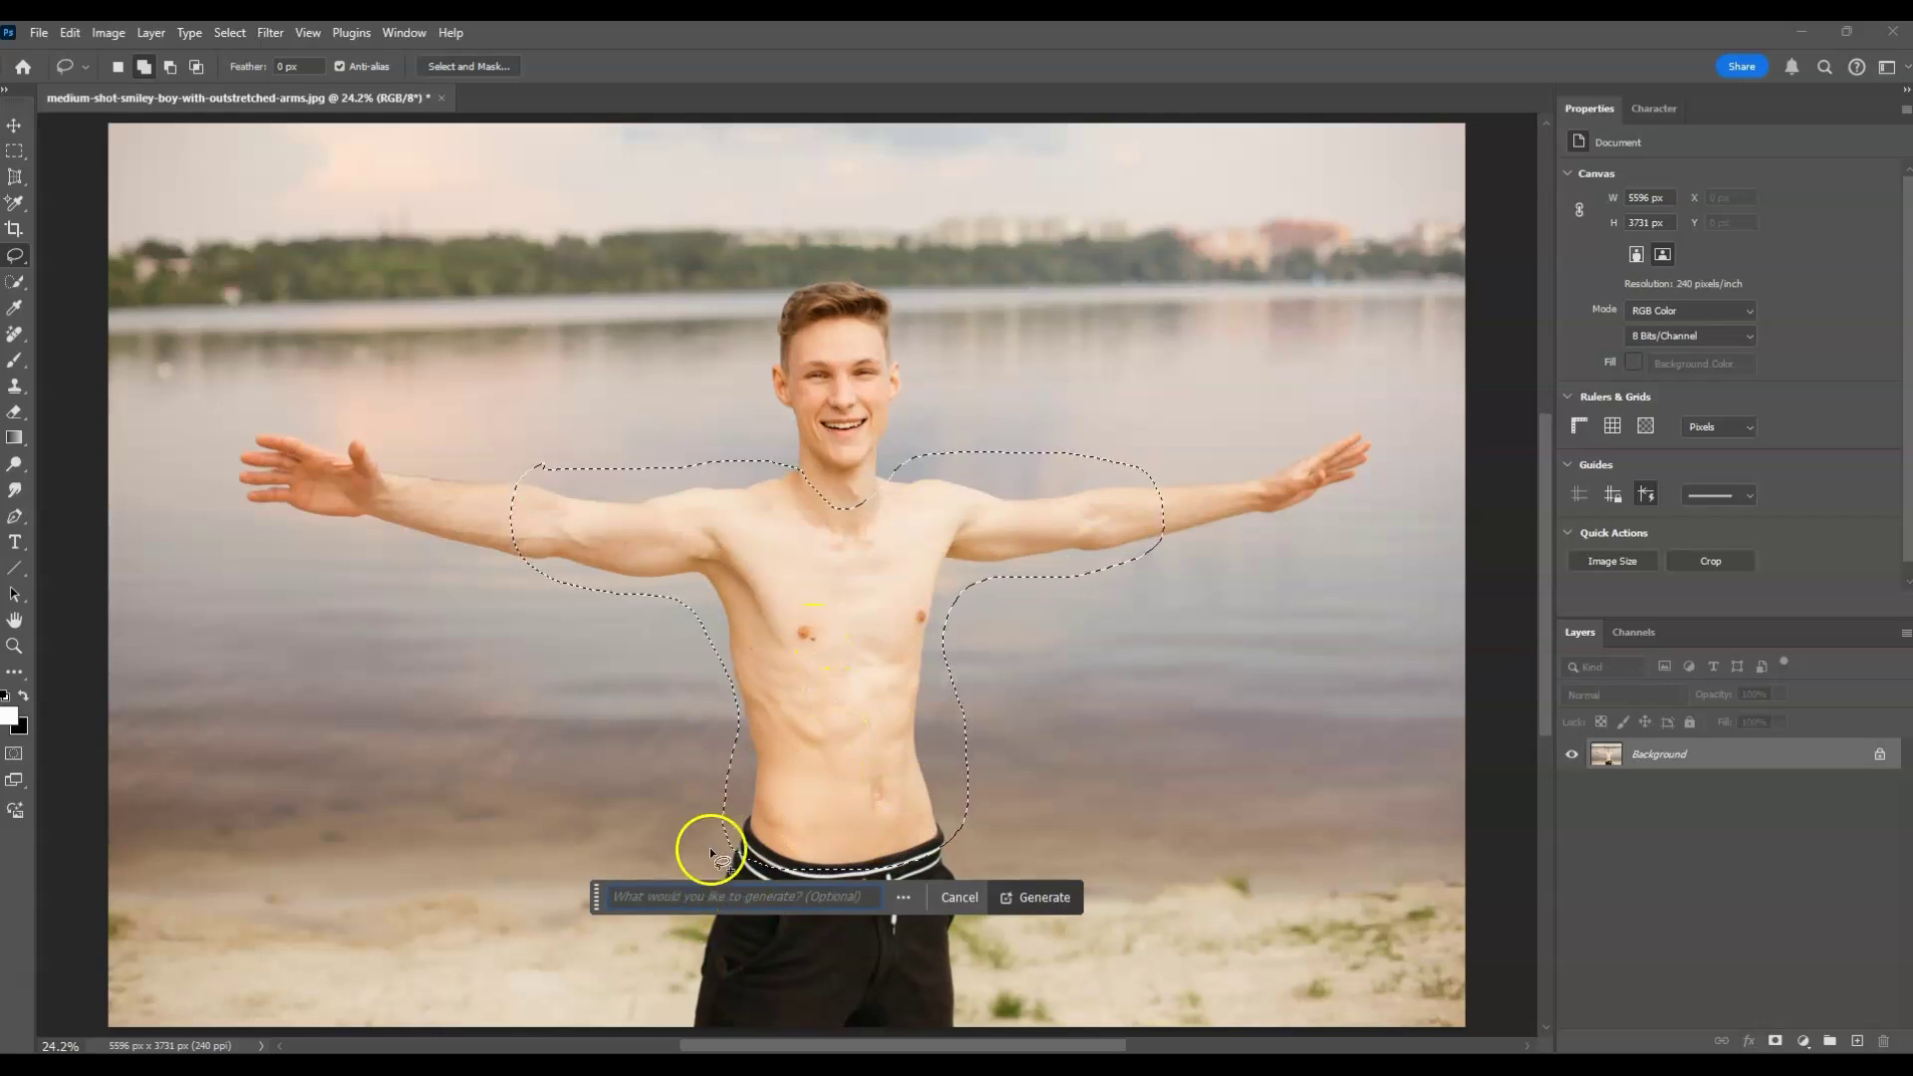
- Generate 'fit body' over the torso, yielding a grey tank top as variation 1 of 3
left_click(682, 894)
type("fit")
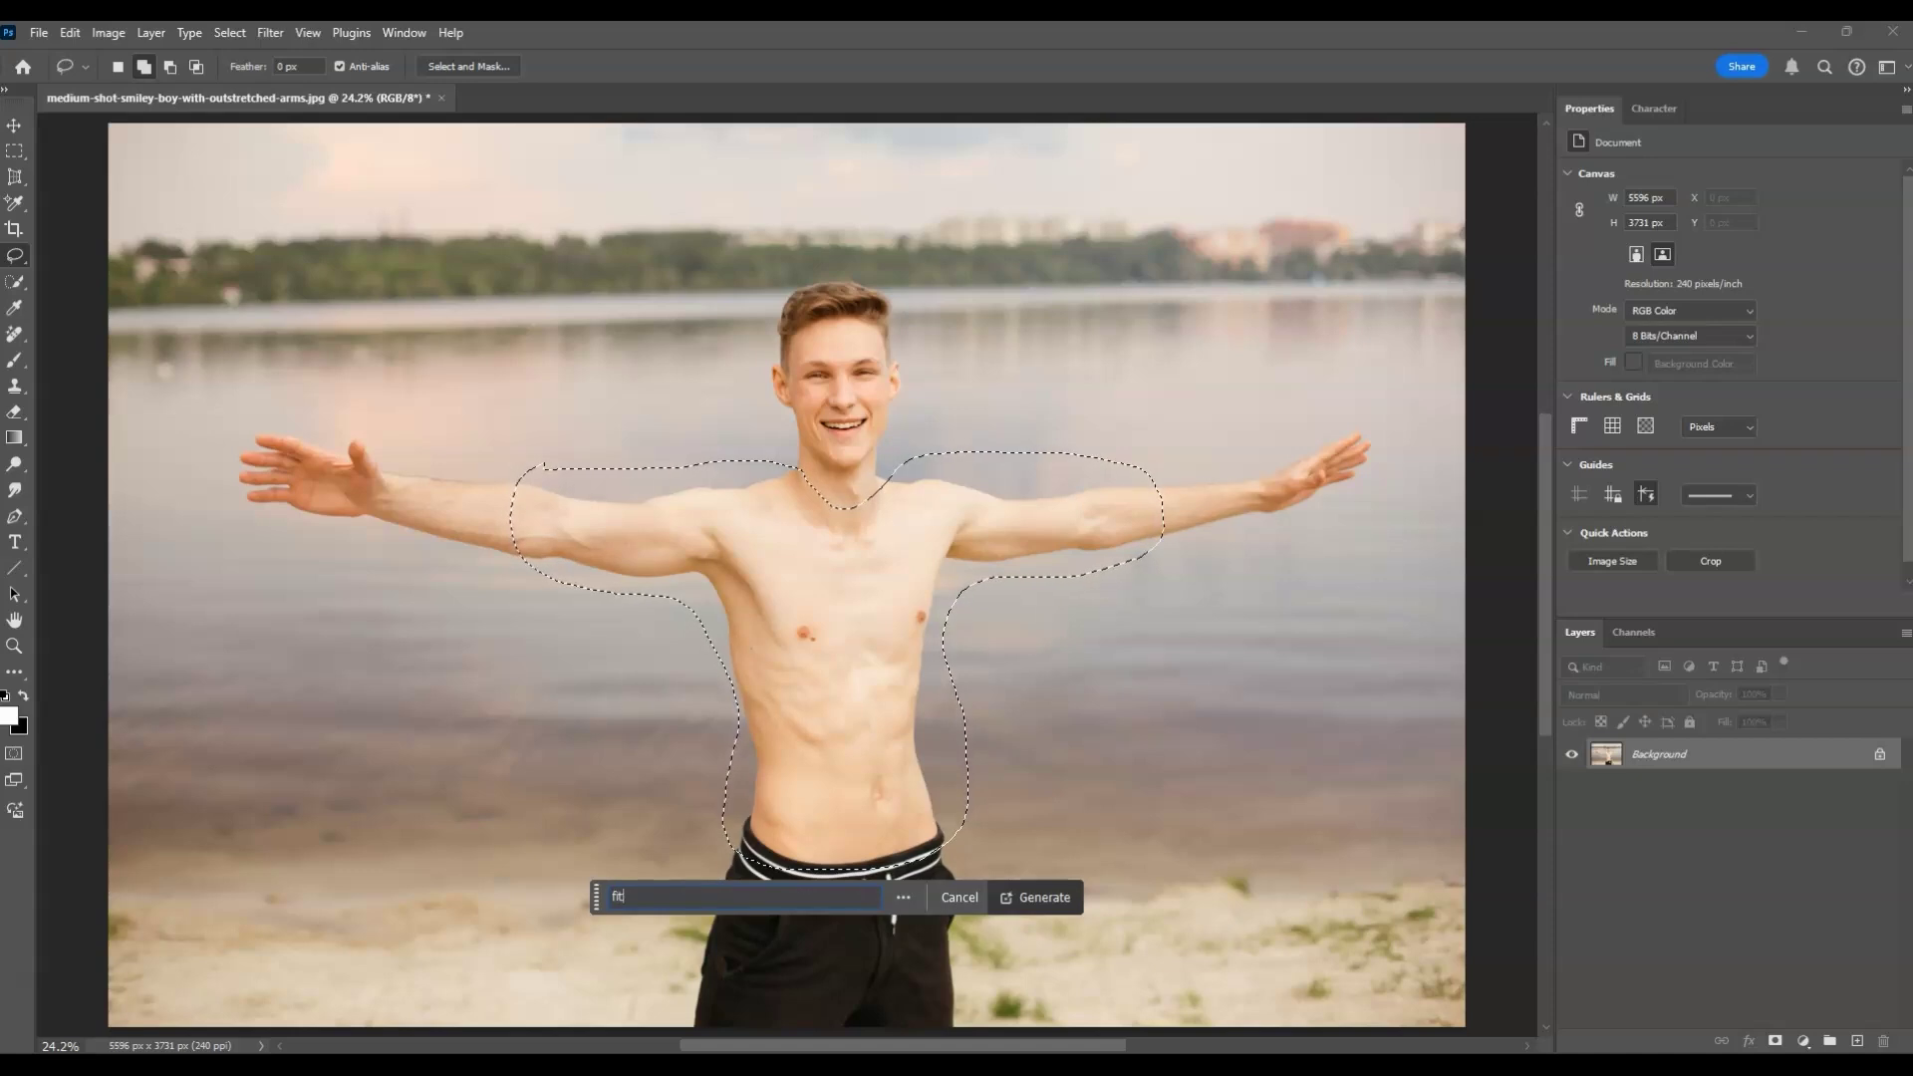
type(" body")
key("Return")
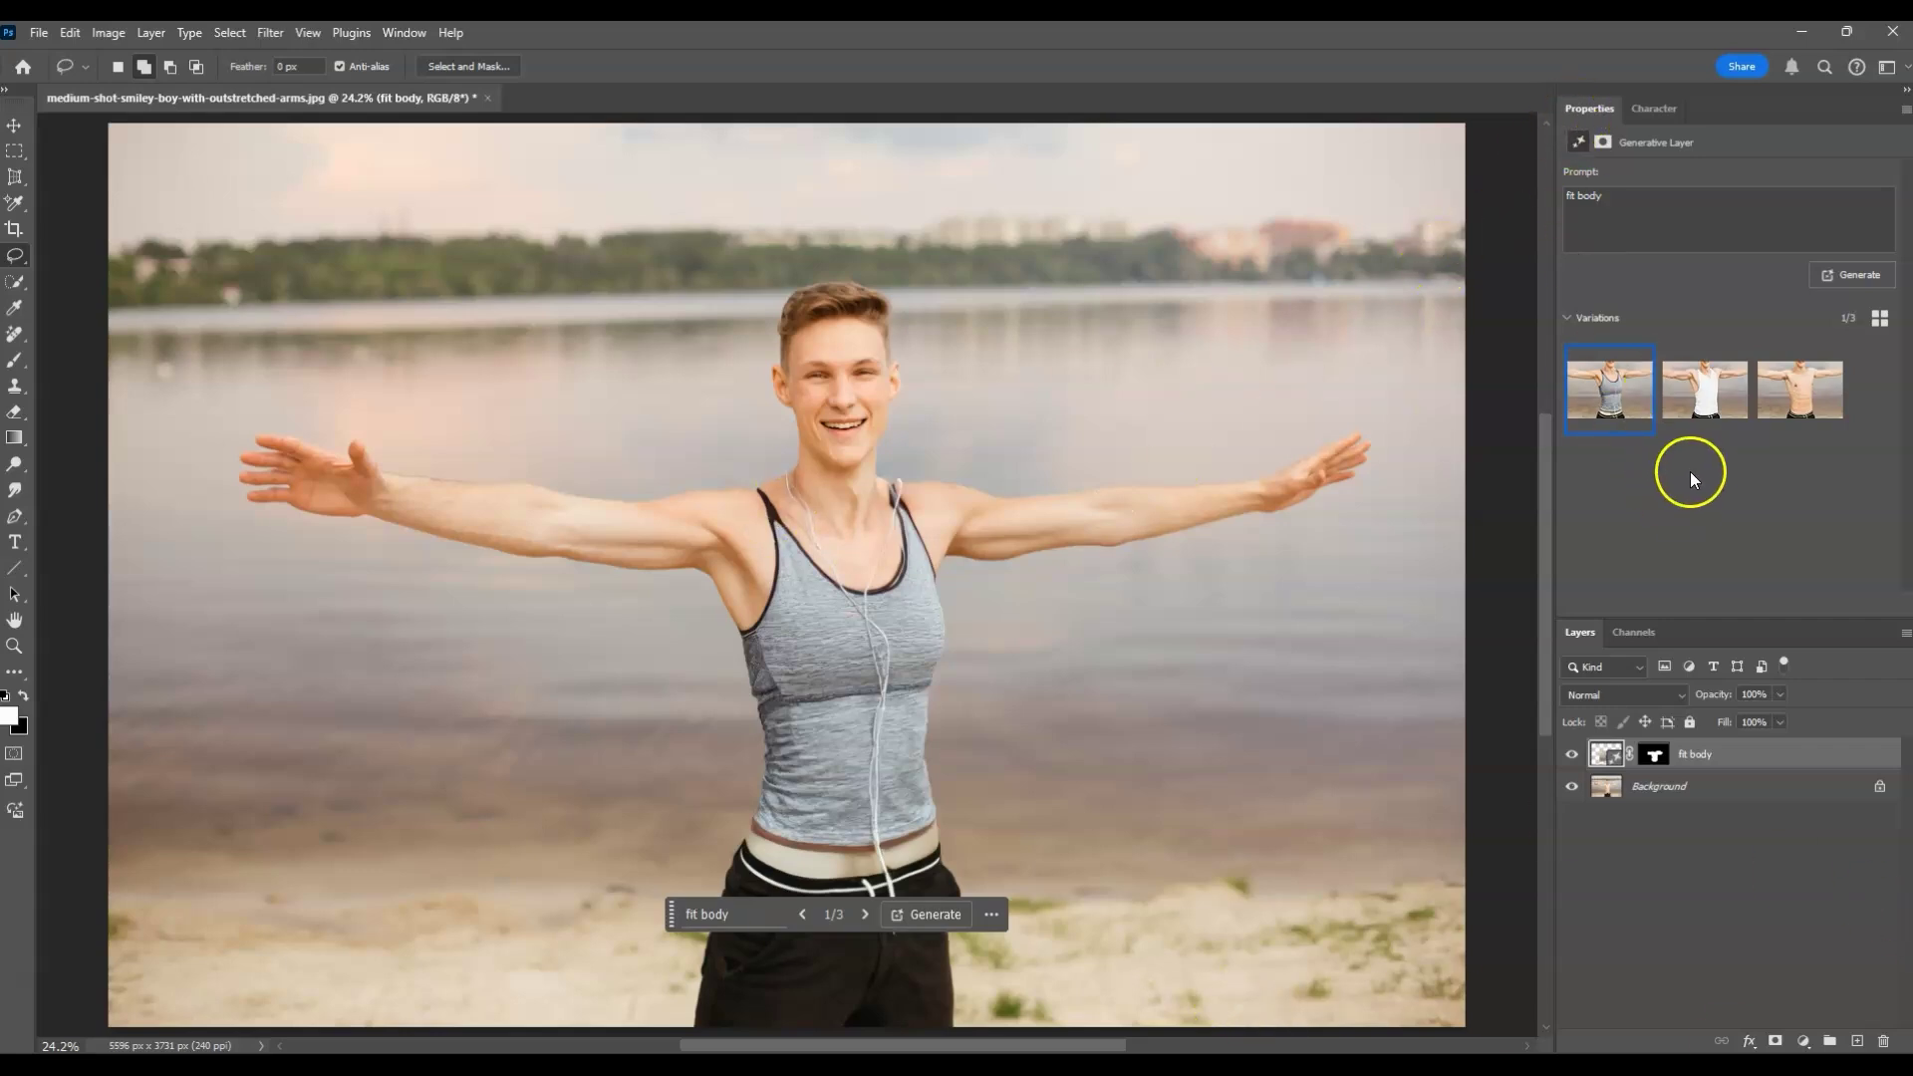
left_click(1729, 402)
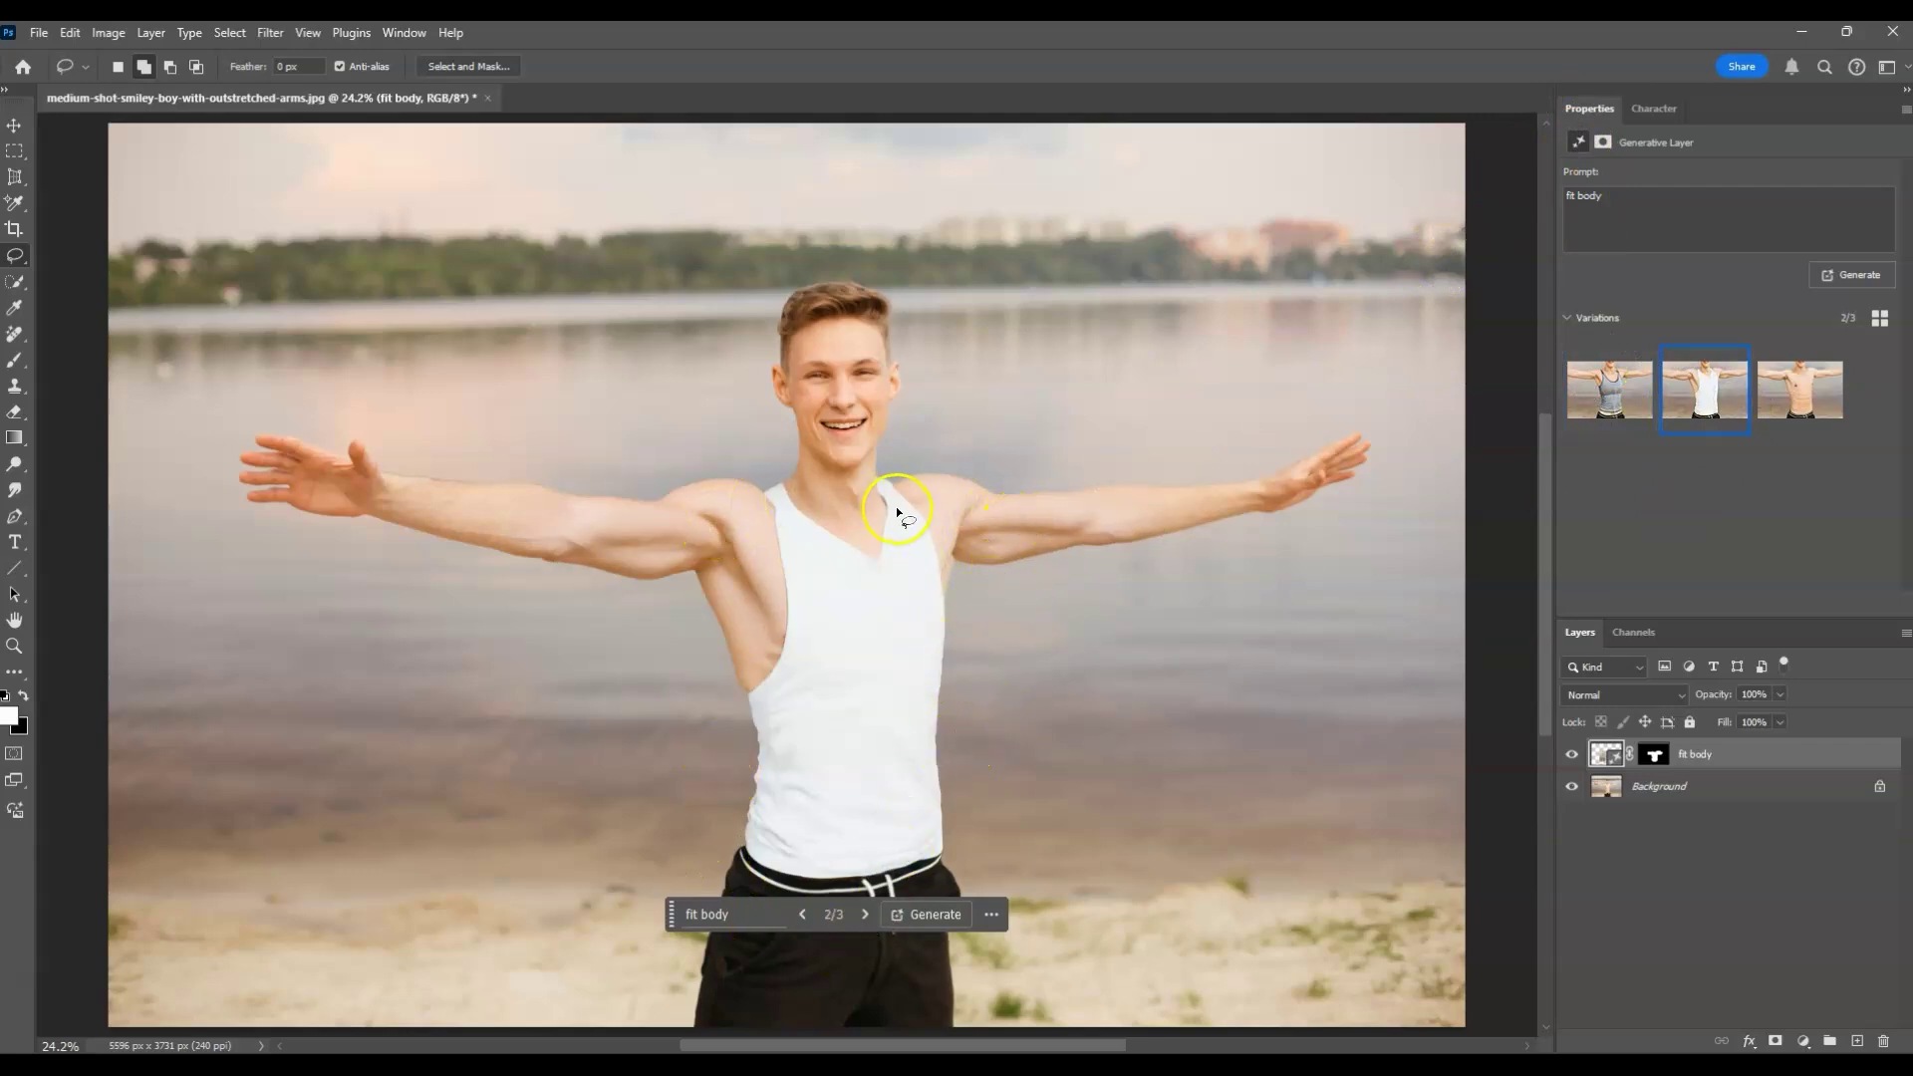
left_click(1804, 389)
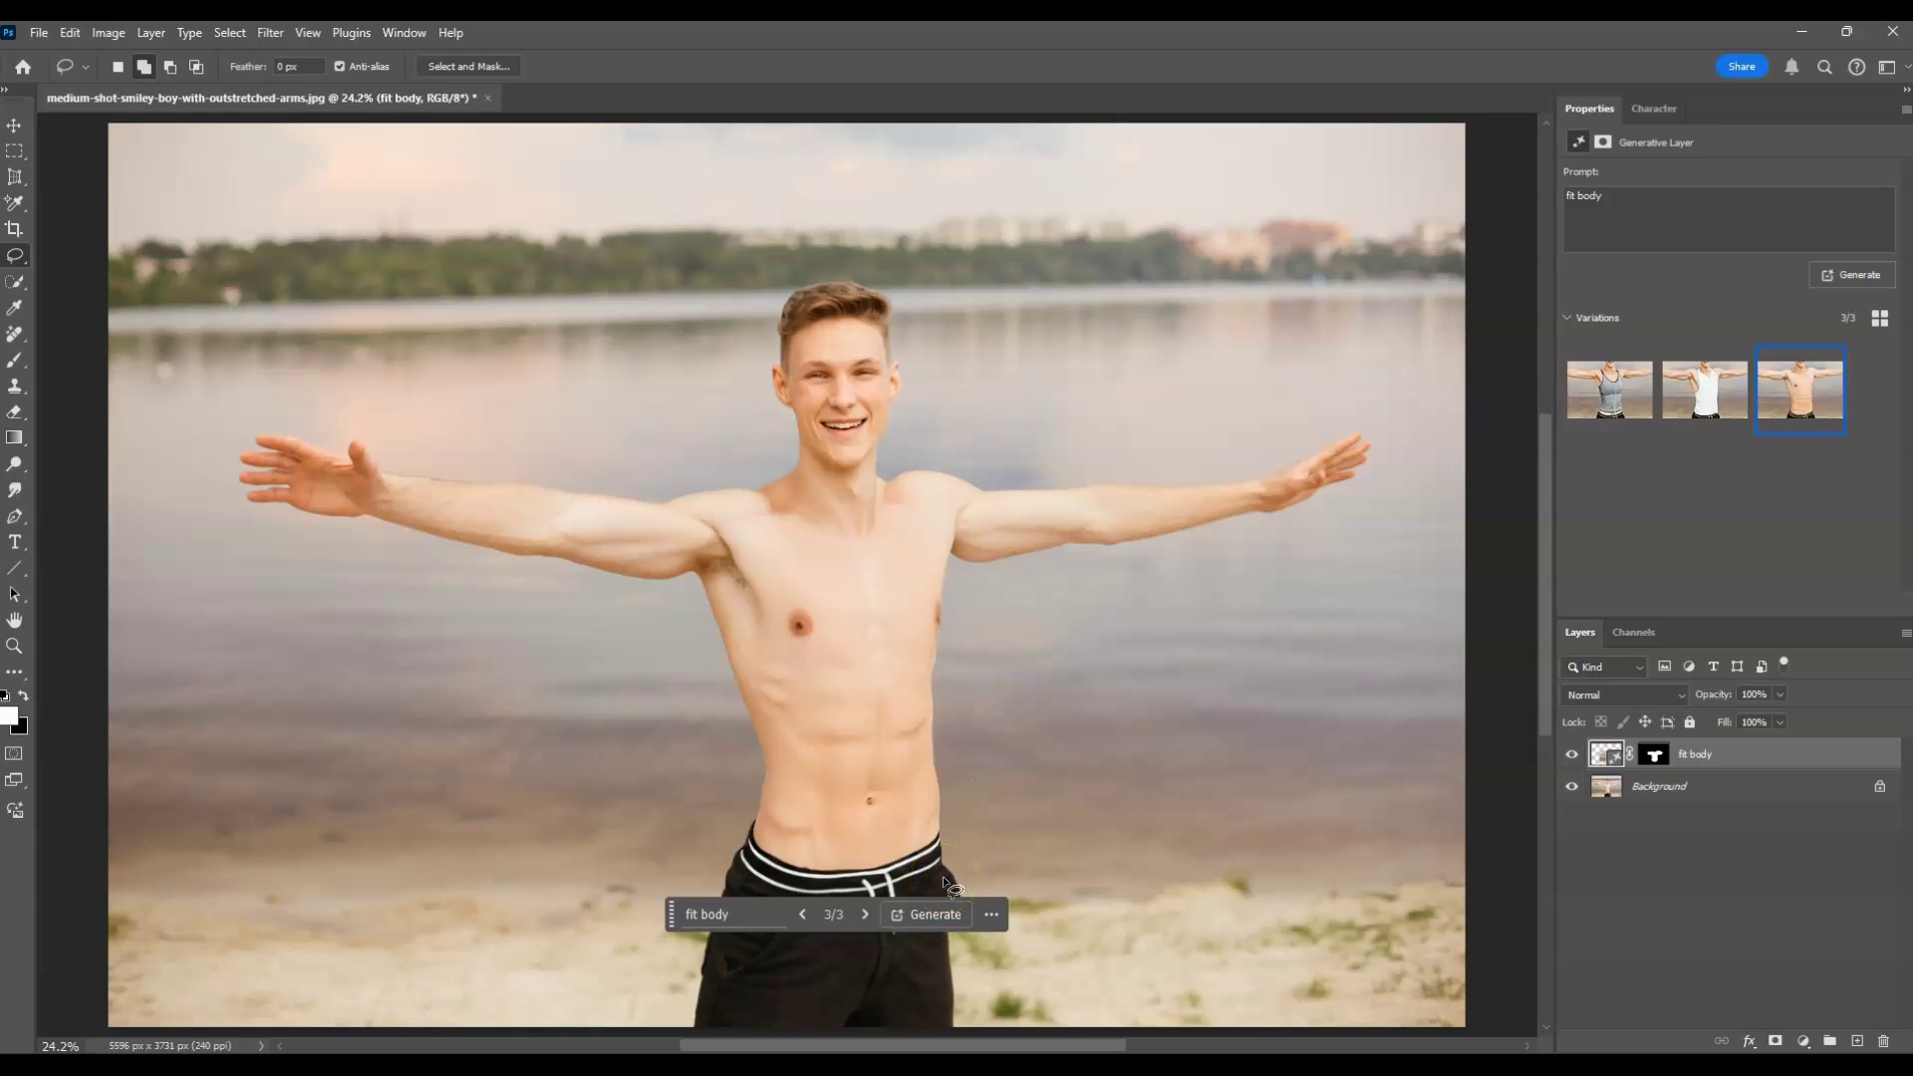
left_click(1333, 675)
left_click(1613, 391)
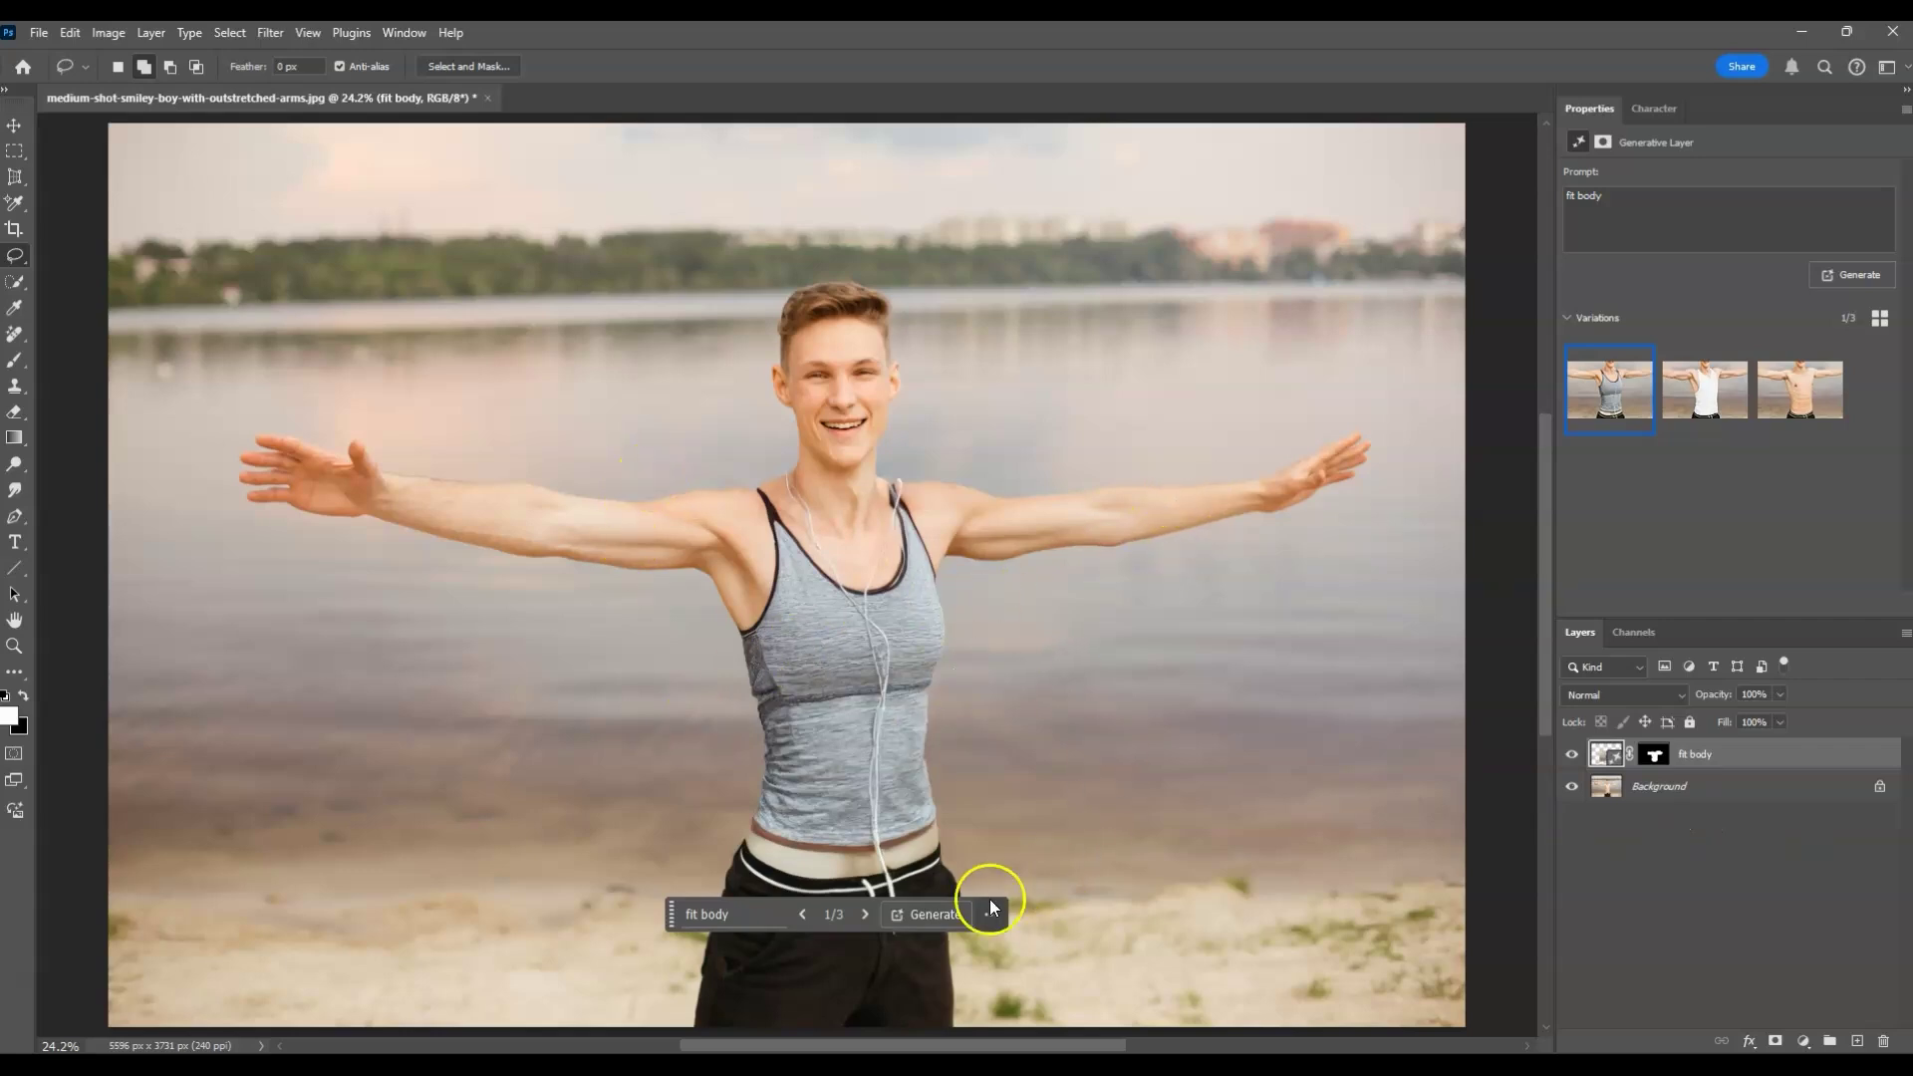
- Replace the prompt with 'male bodybuilder, large chest' and regenerate a shirtless muscular torso
left_click(722, 913)
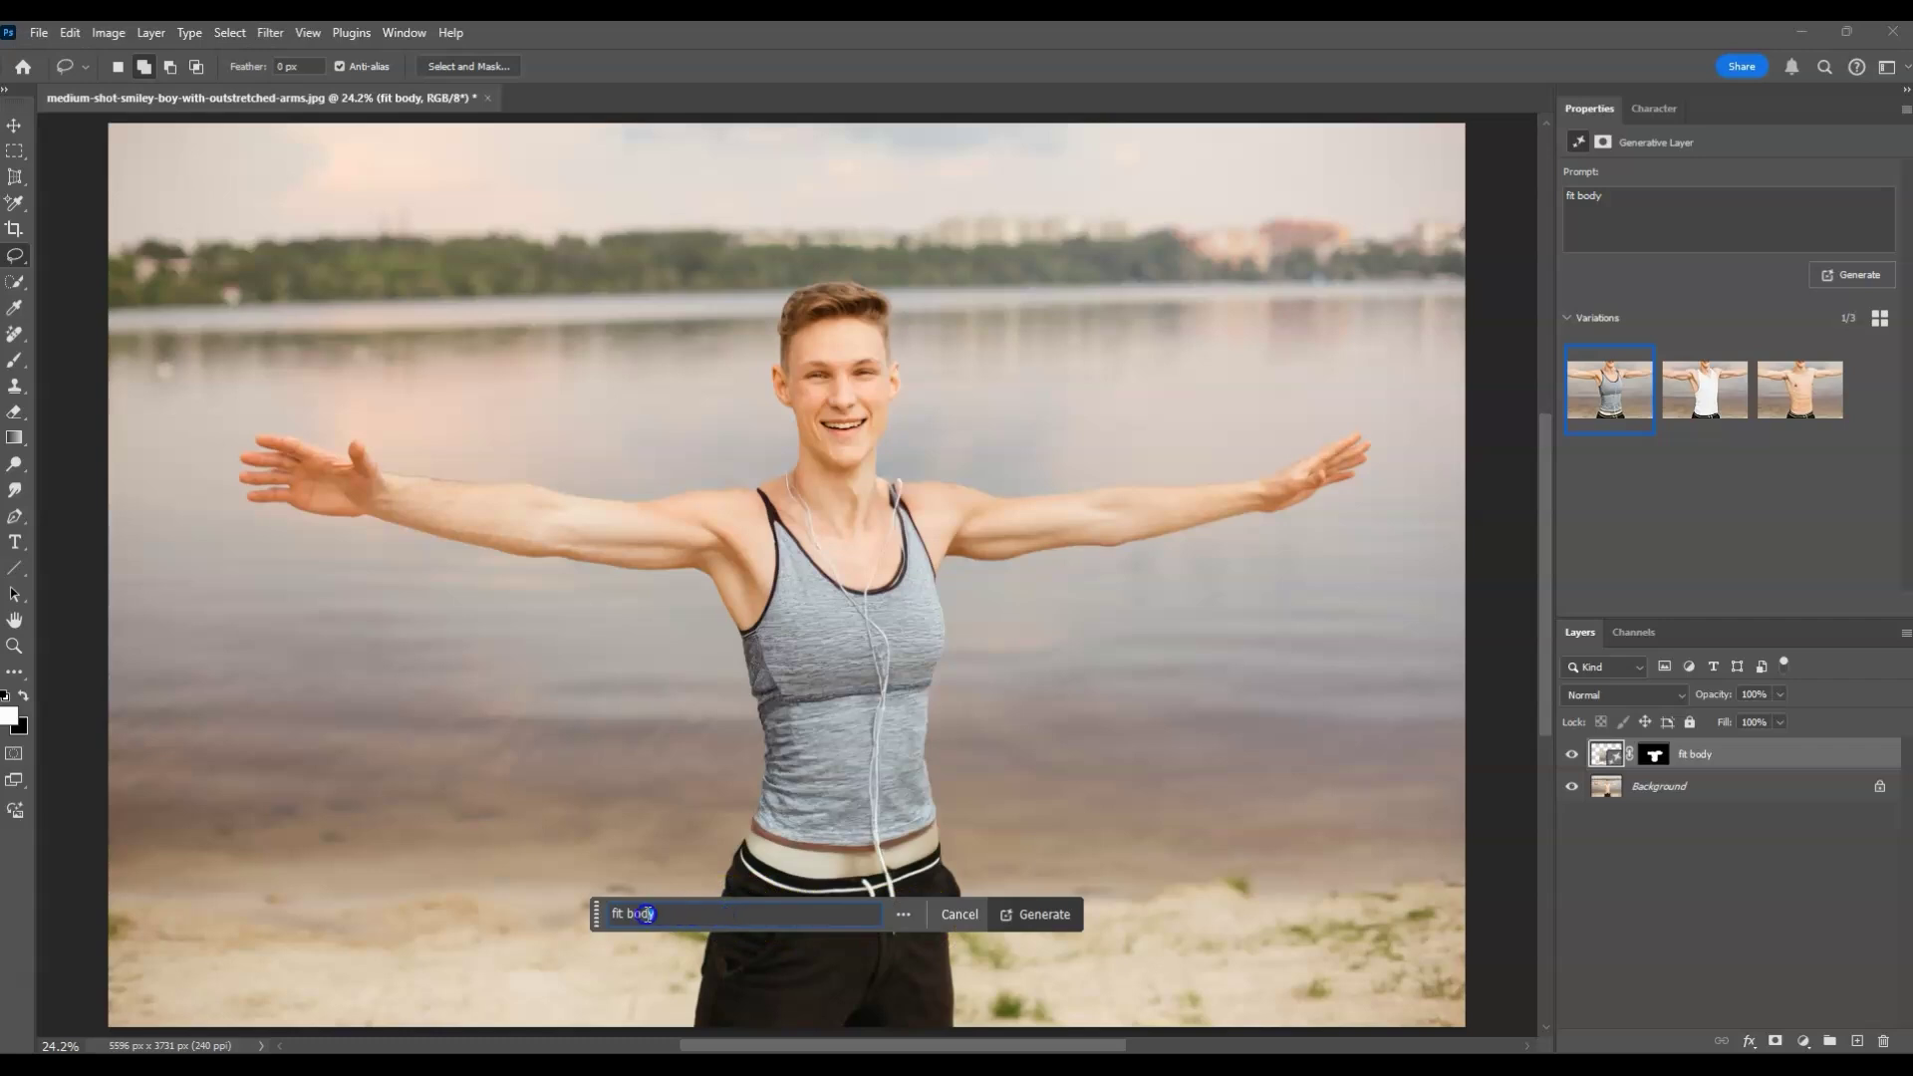
left_click_drag(736, 924, 501, 917)
type("male bodybuilder")
left_click(646, 917)
type("large chest")
left_click(677, 919)
left_click(1036, 914)
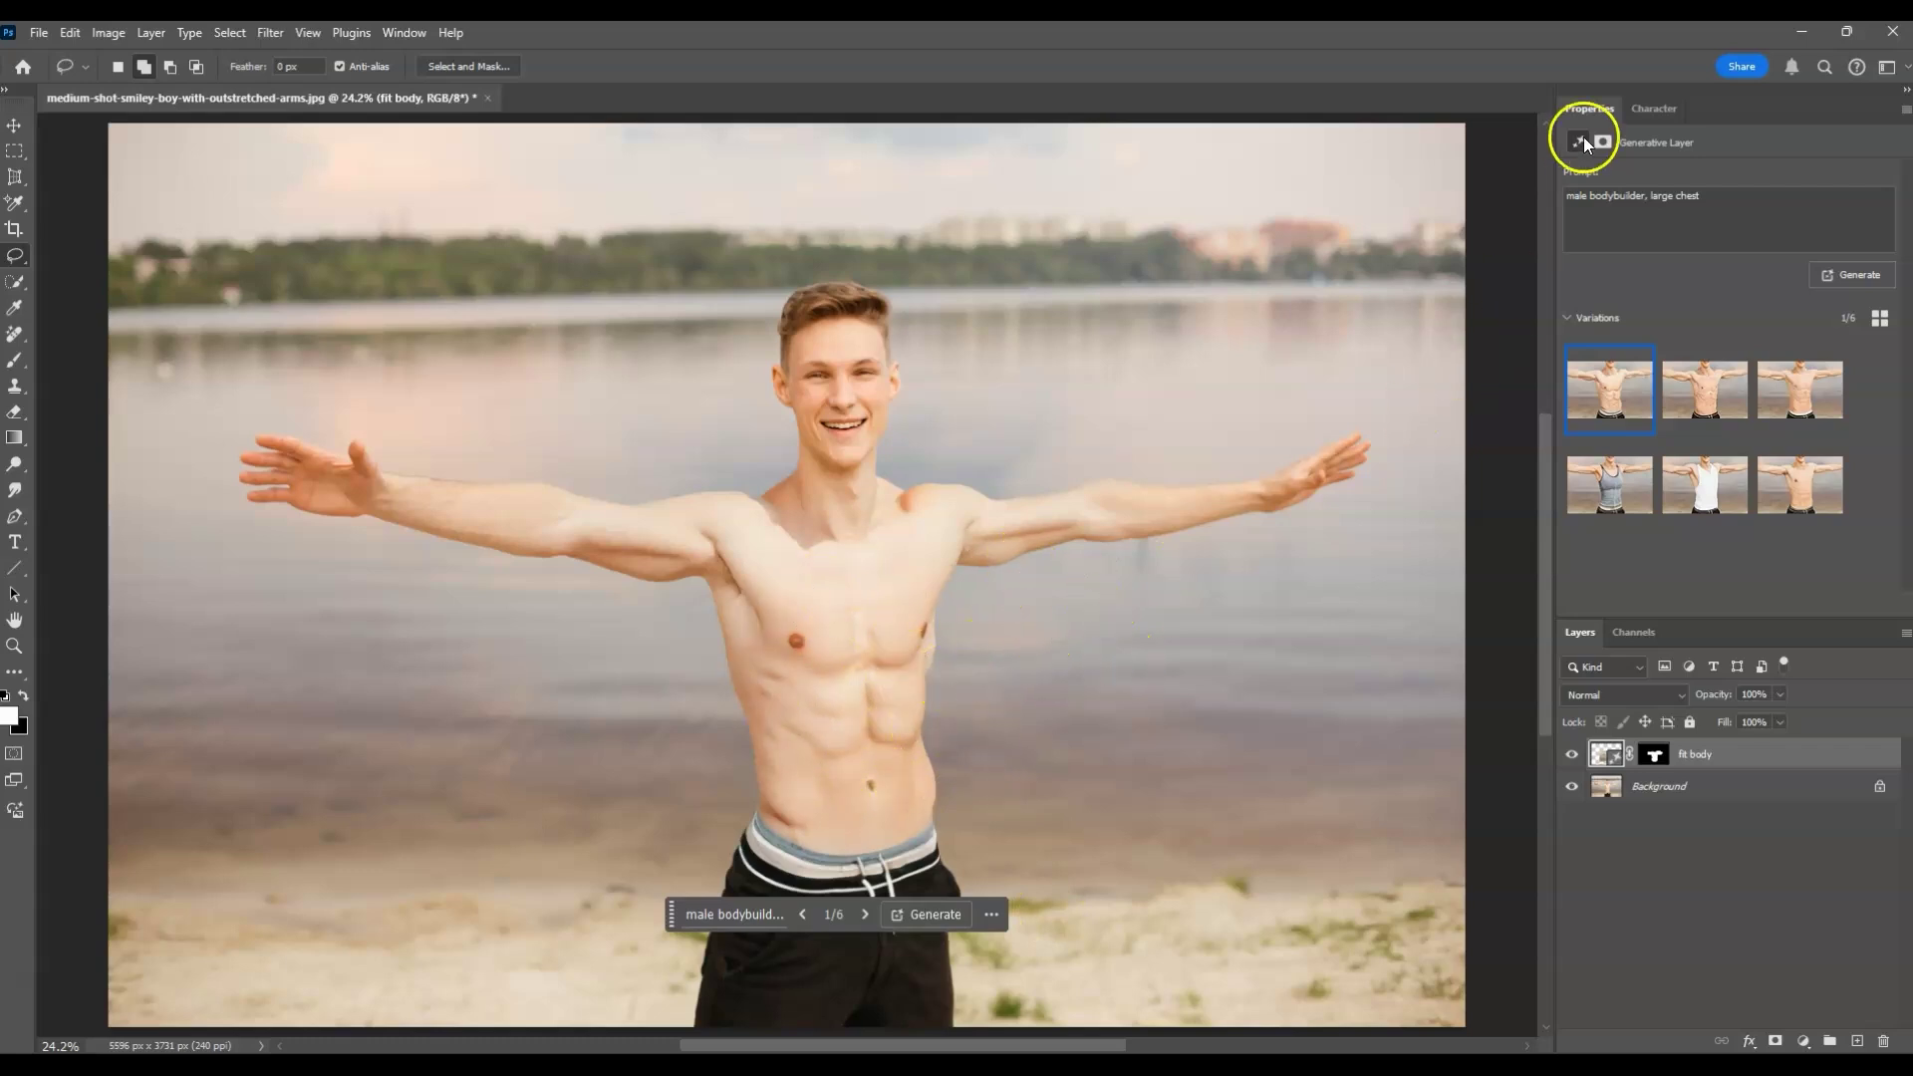
left_click(1706, 391)
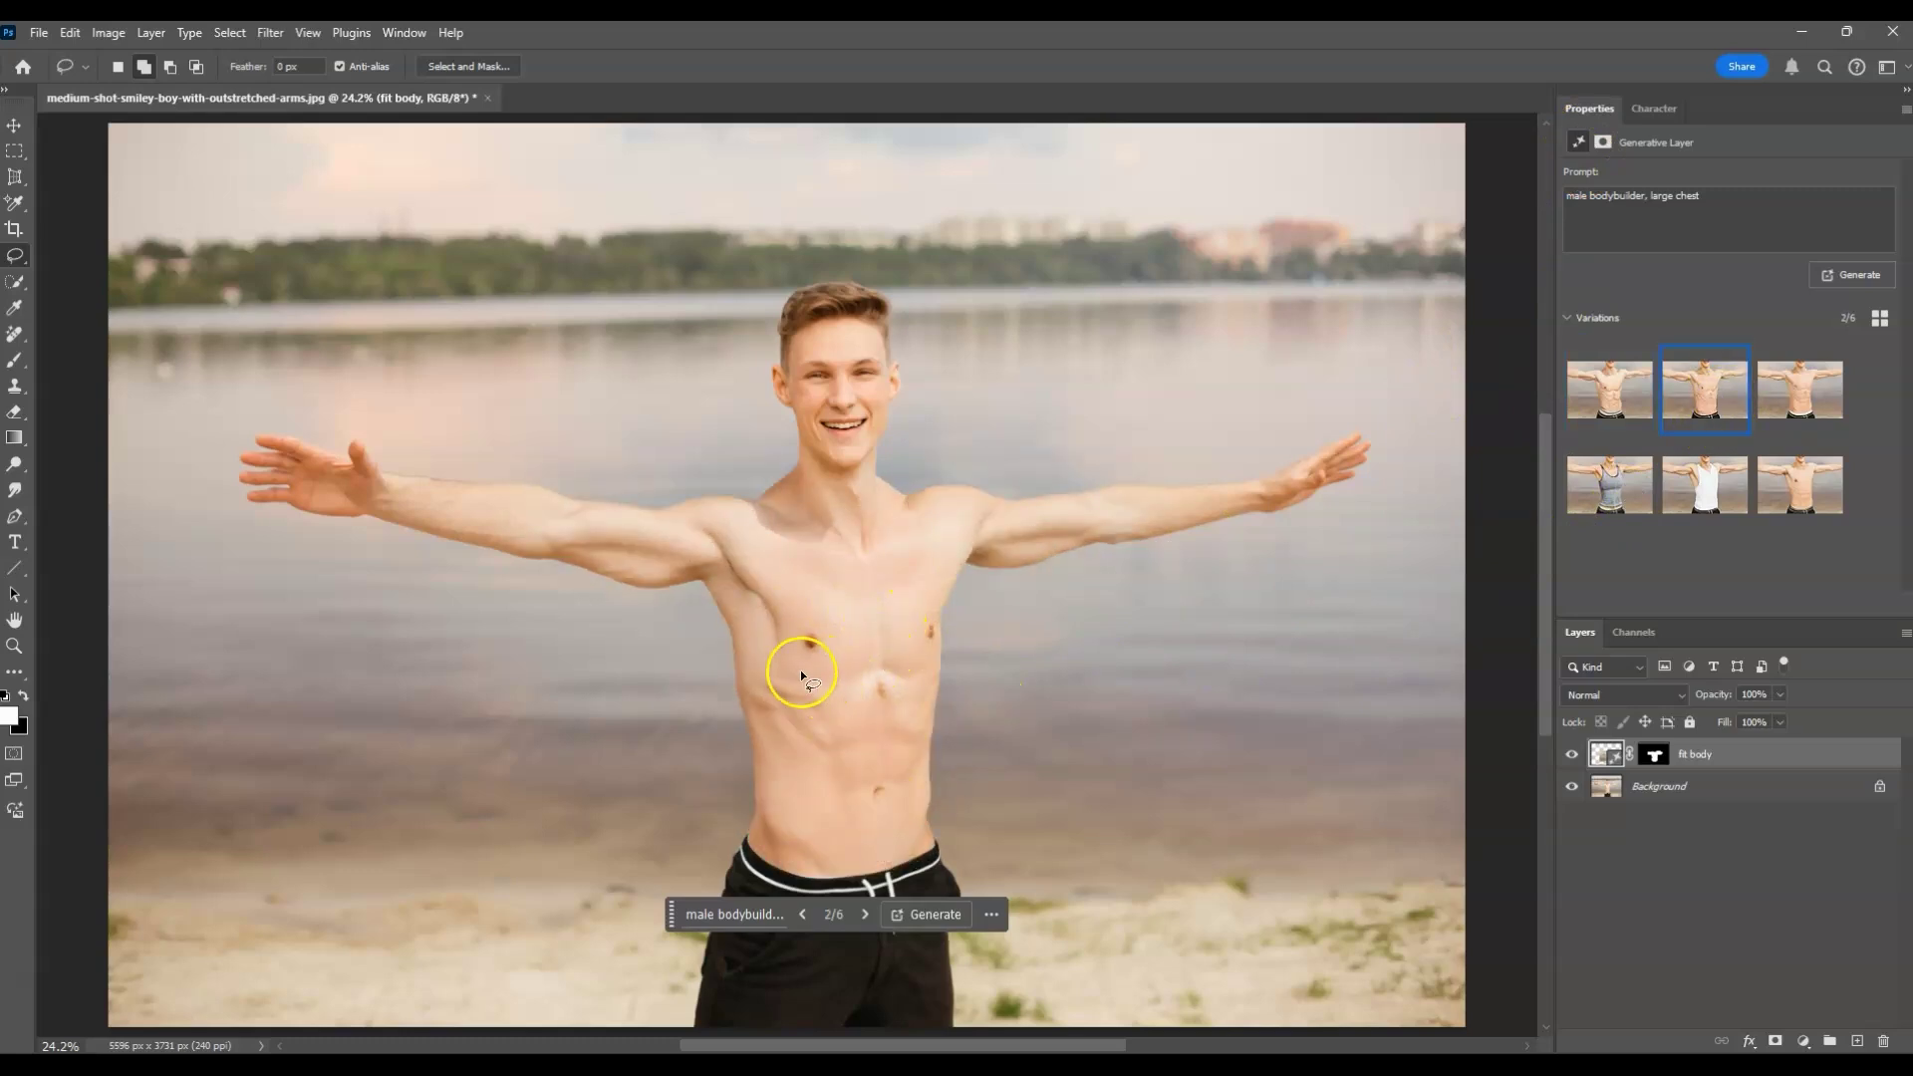
left_click(1805, 404)
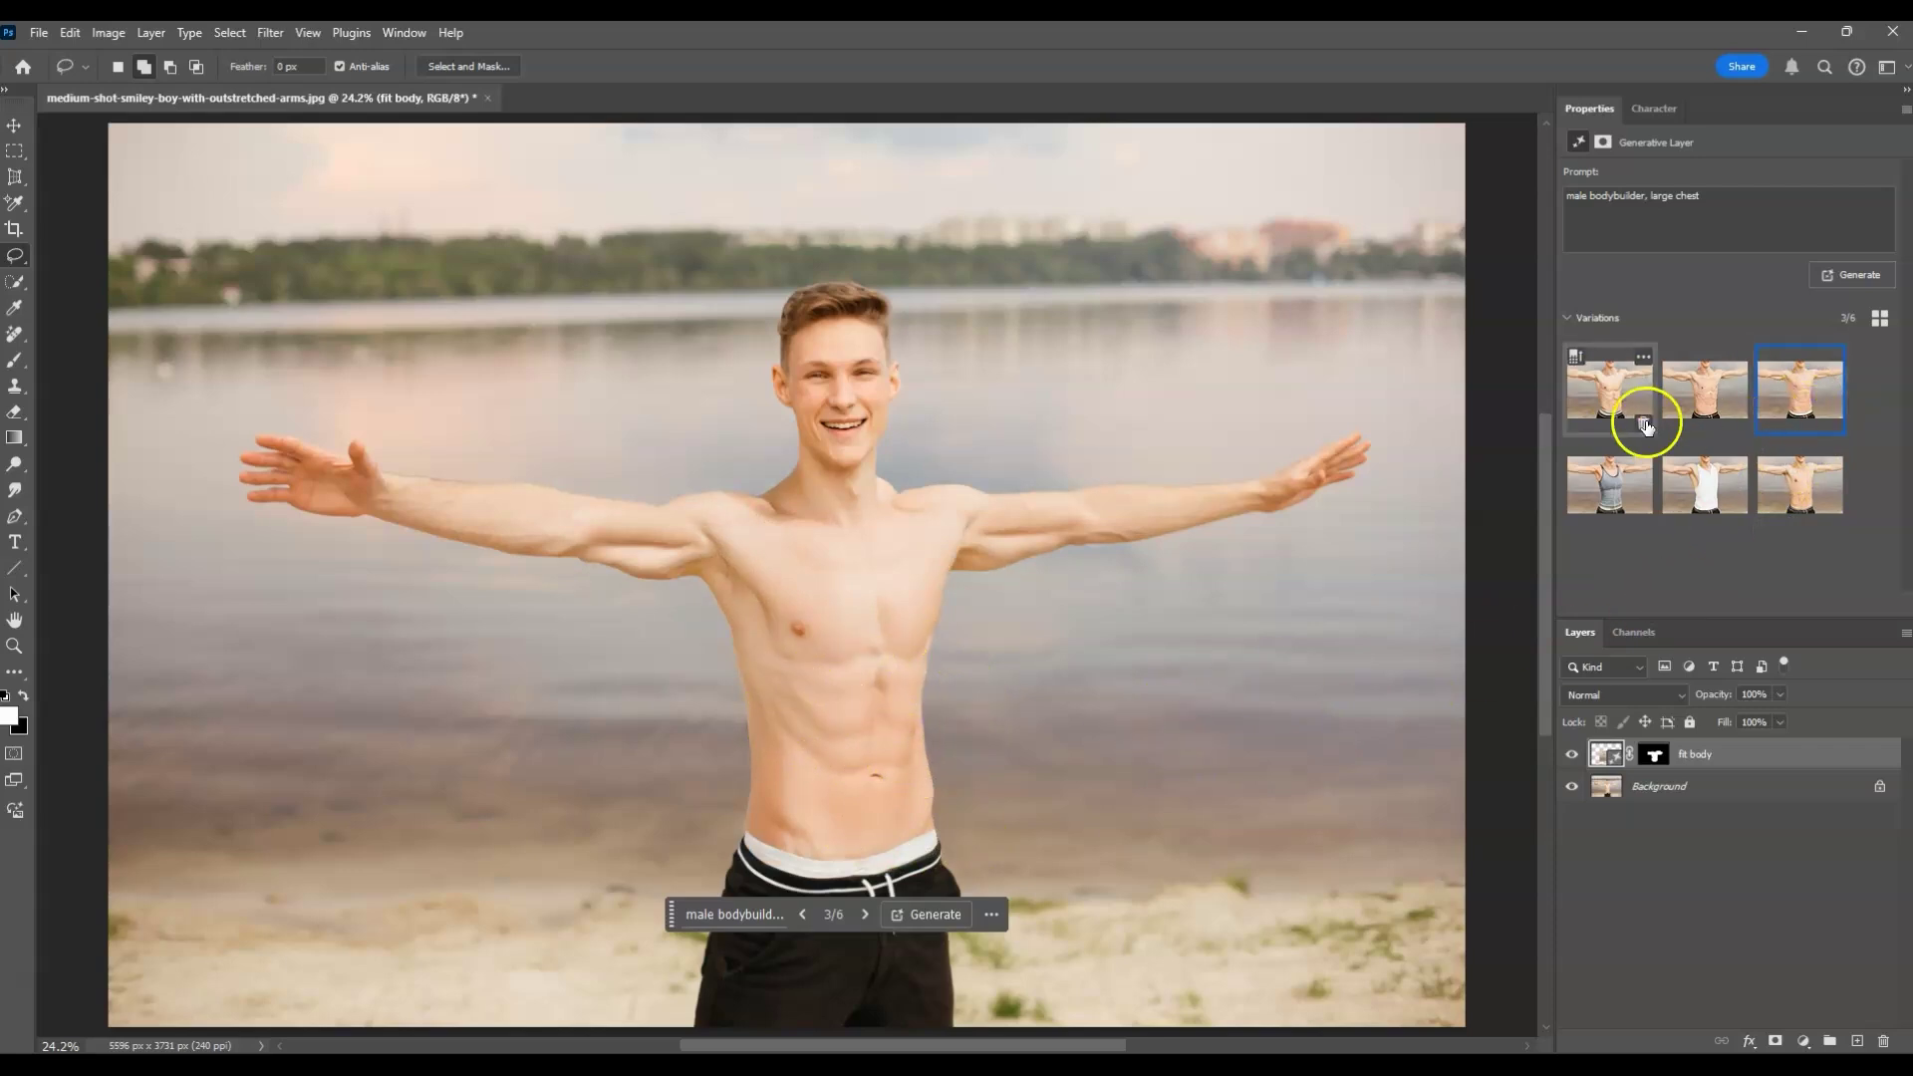
left_click(1616, 414)
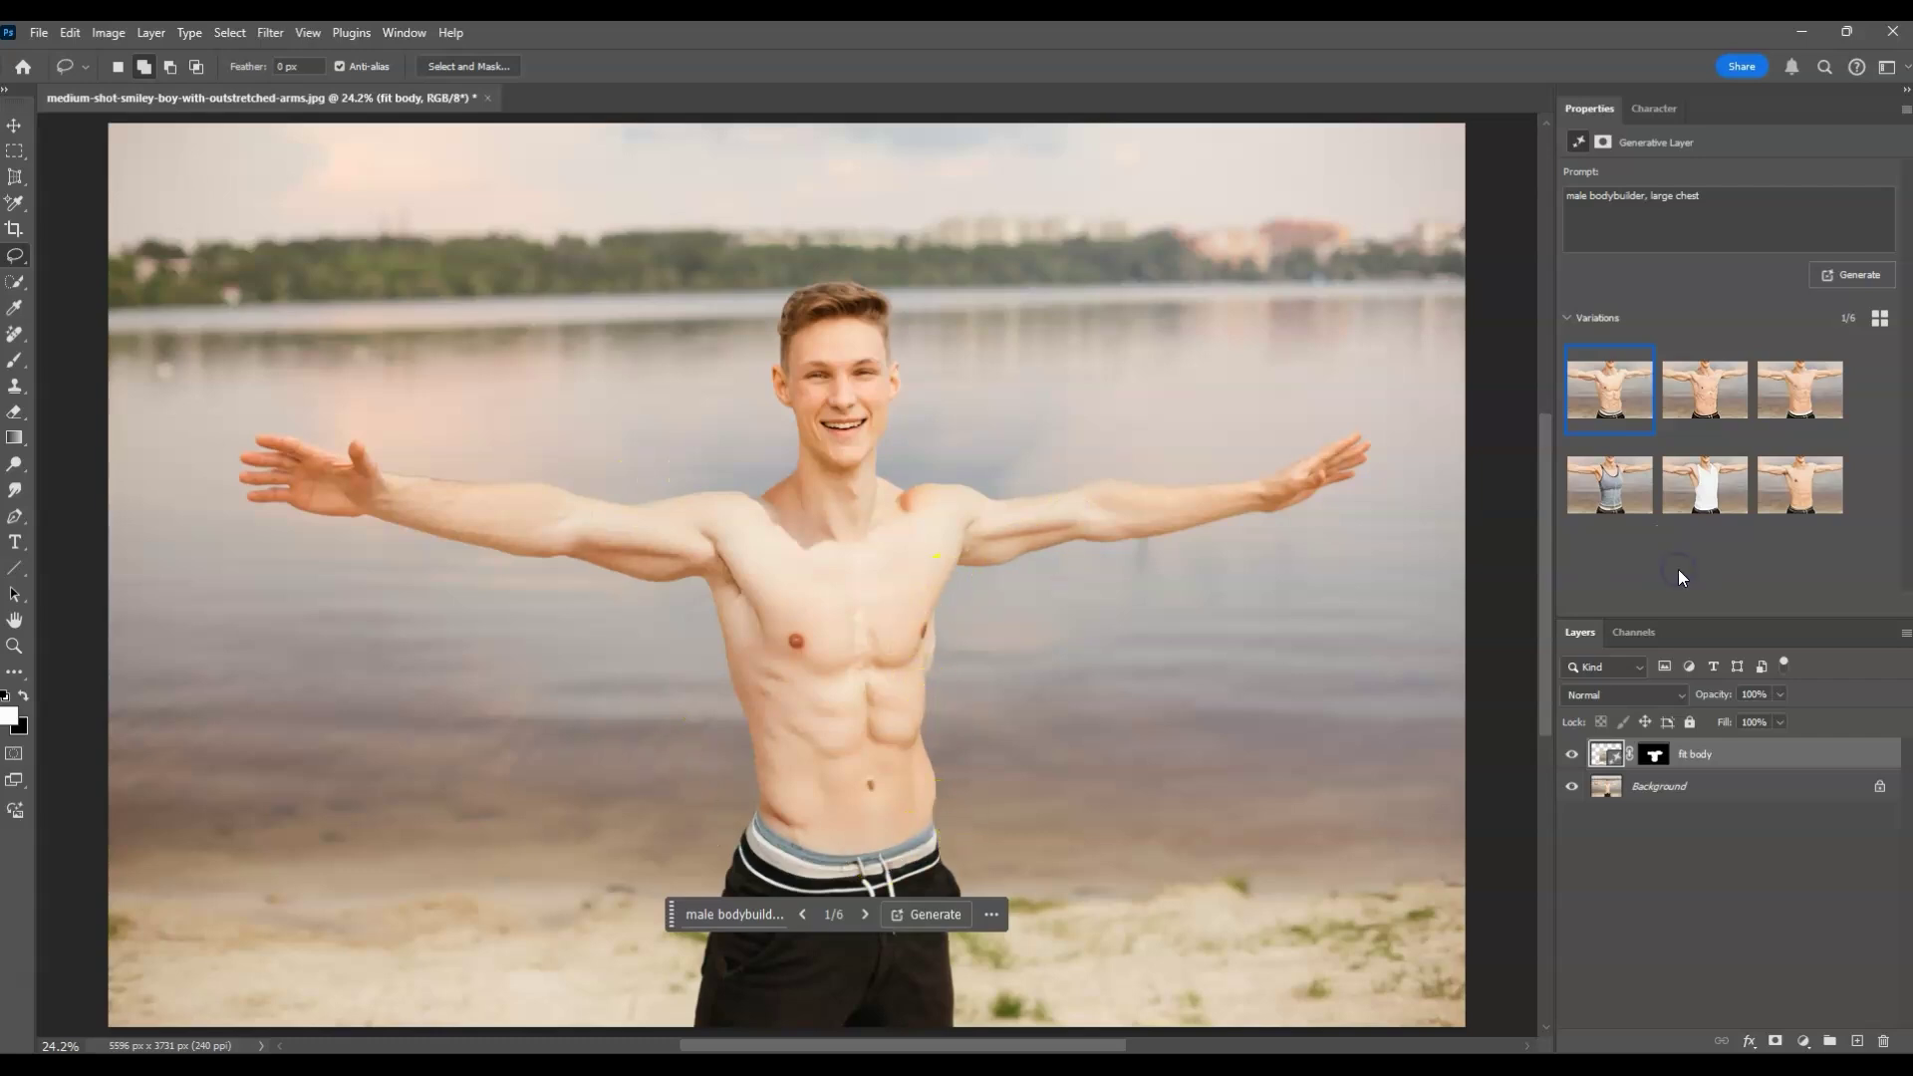
- Hide and reshow the fit body layer to compare the slim and bodybuilder torsos
left_click(1742, 853)
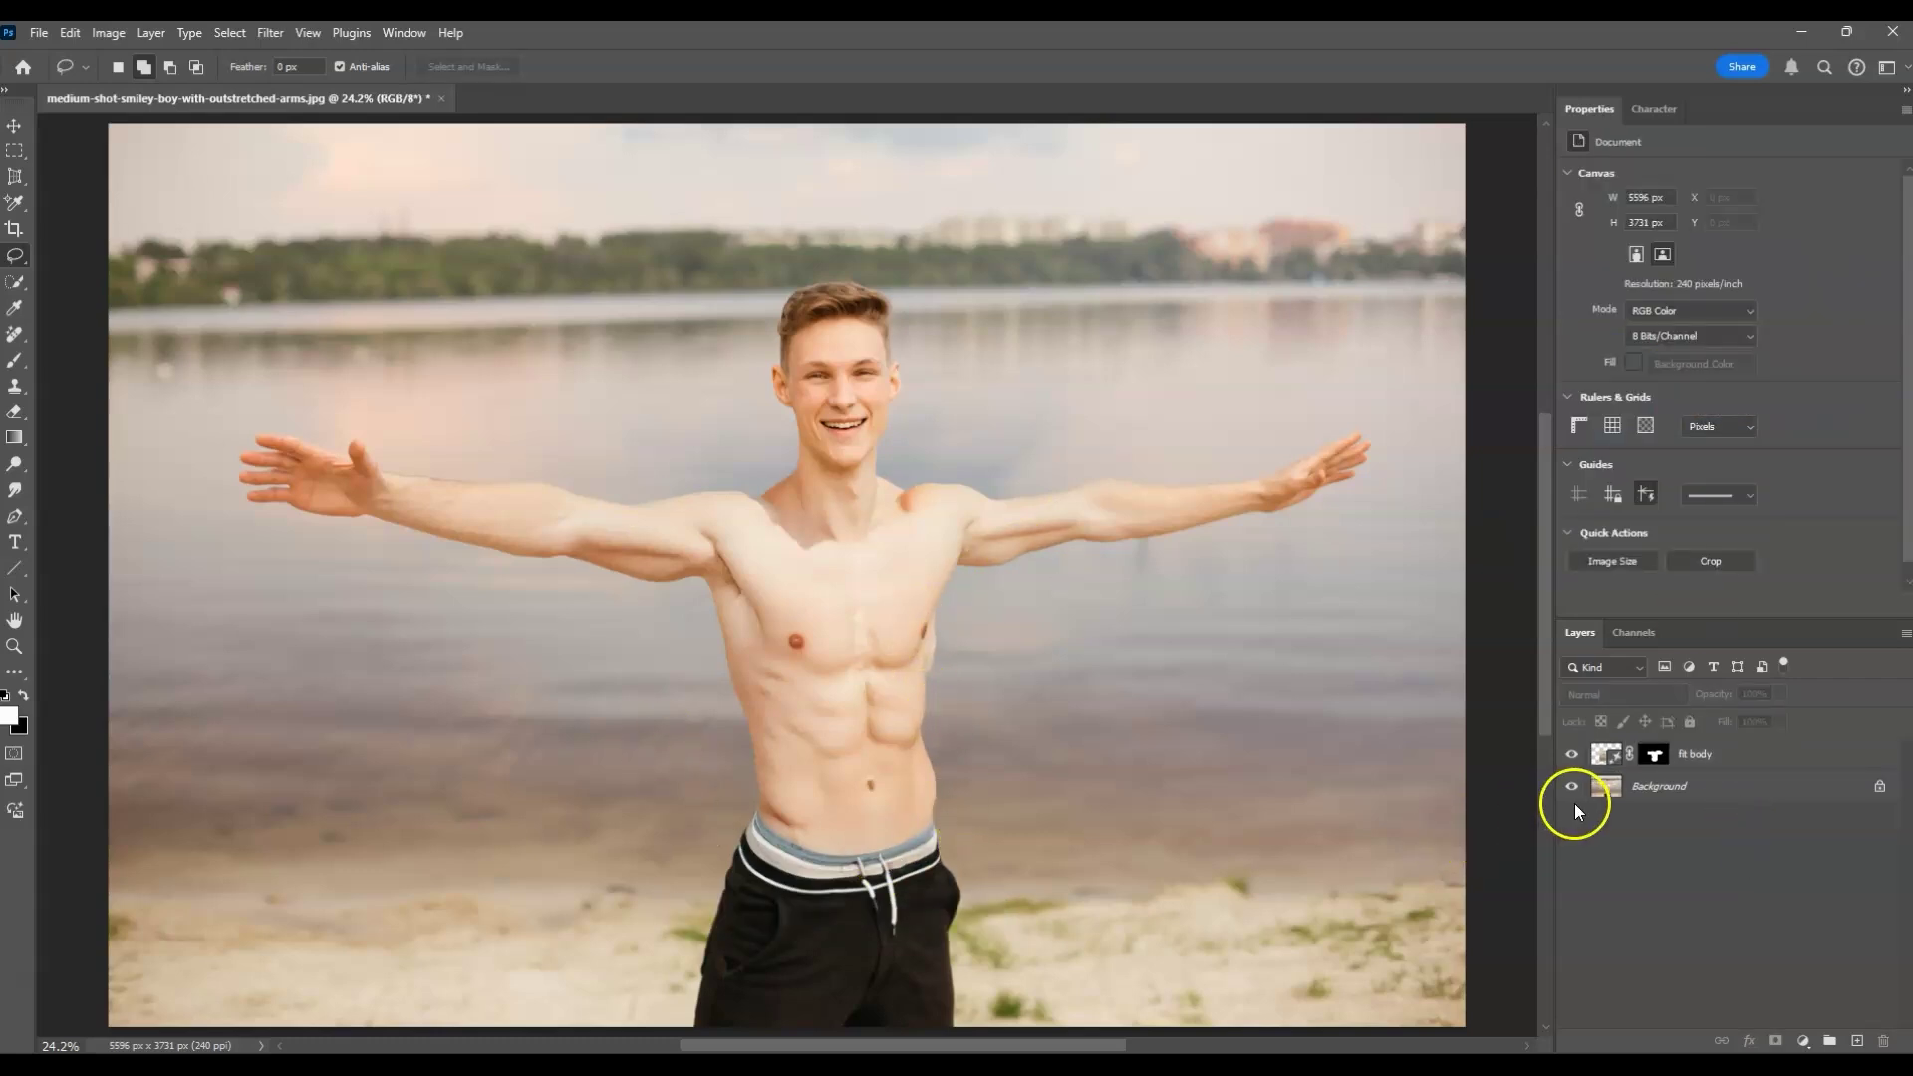
left_click(1574, 759)
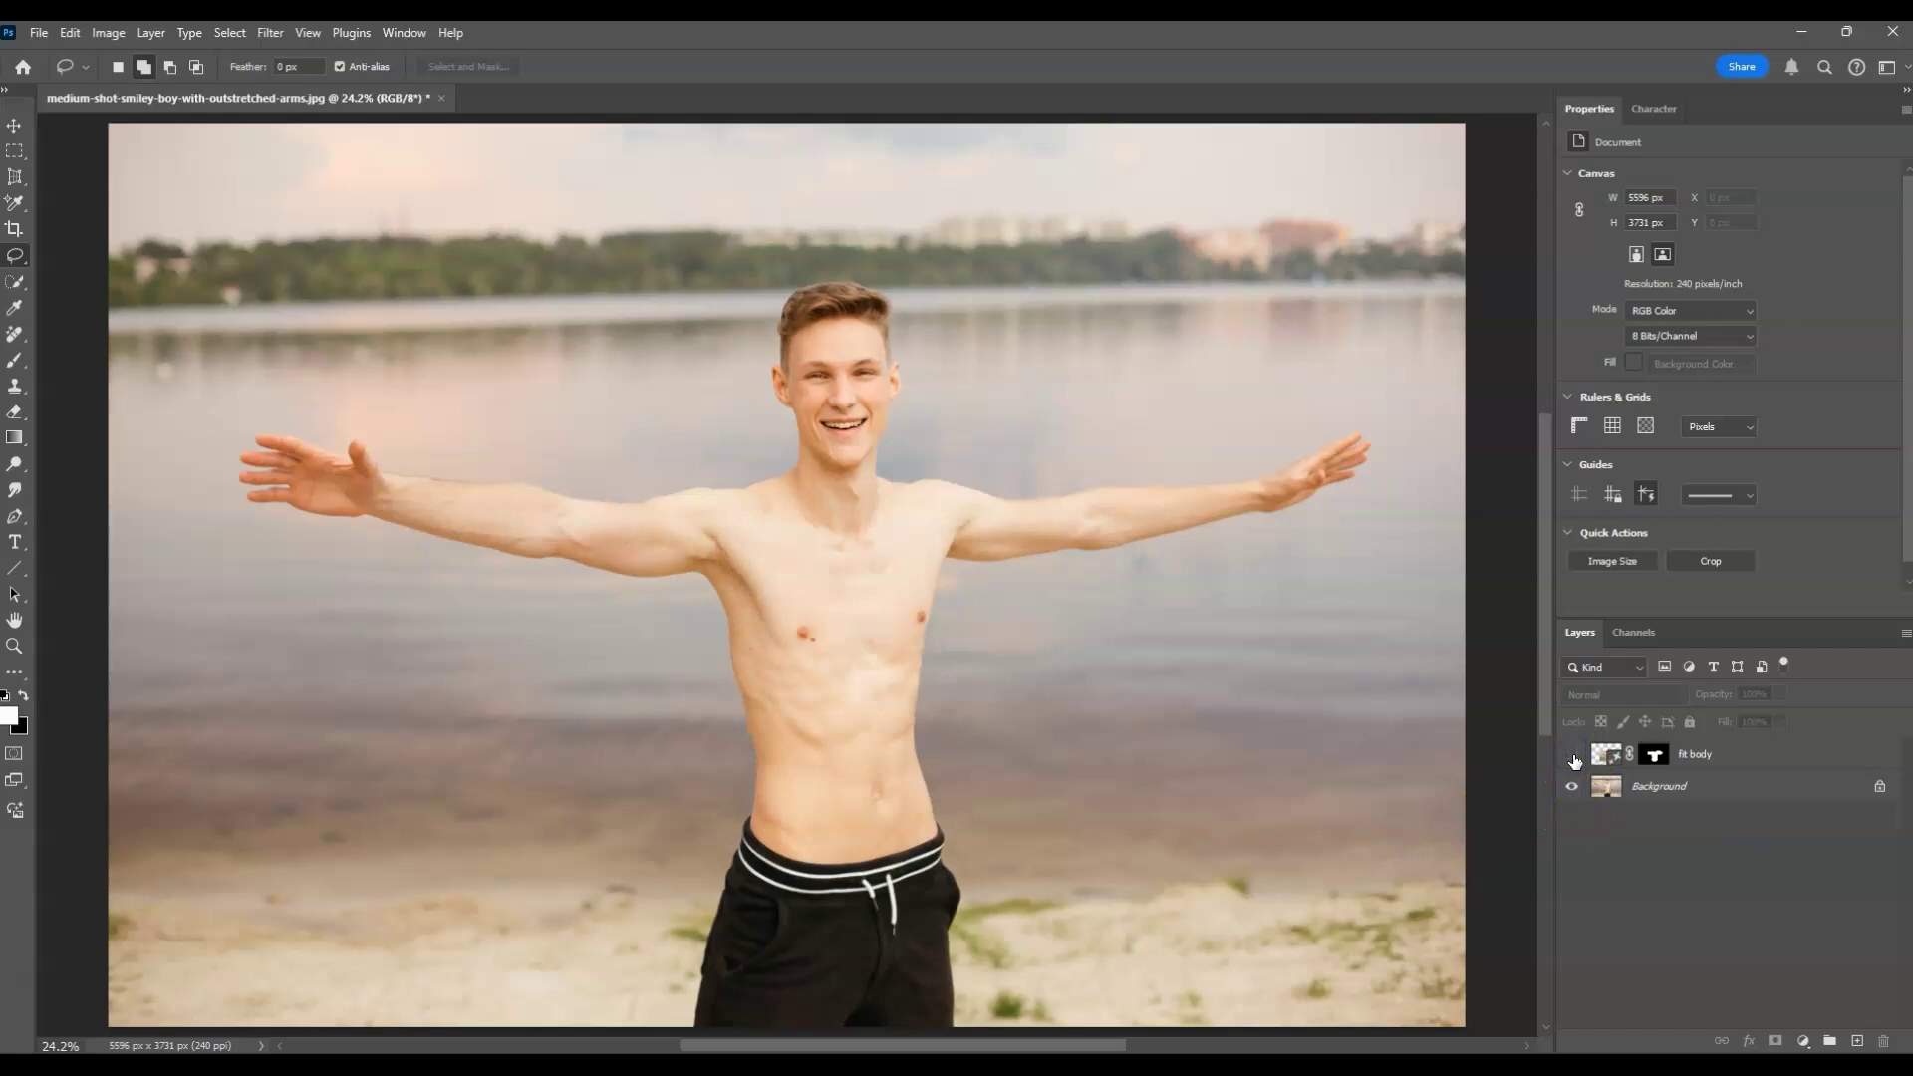
left_click(1573, 760)
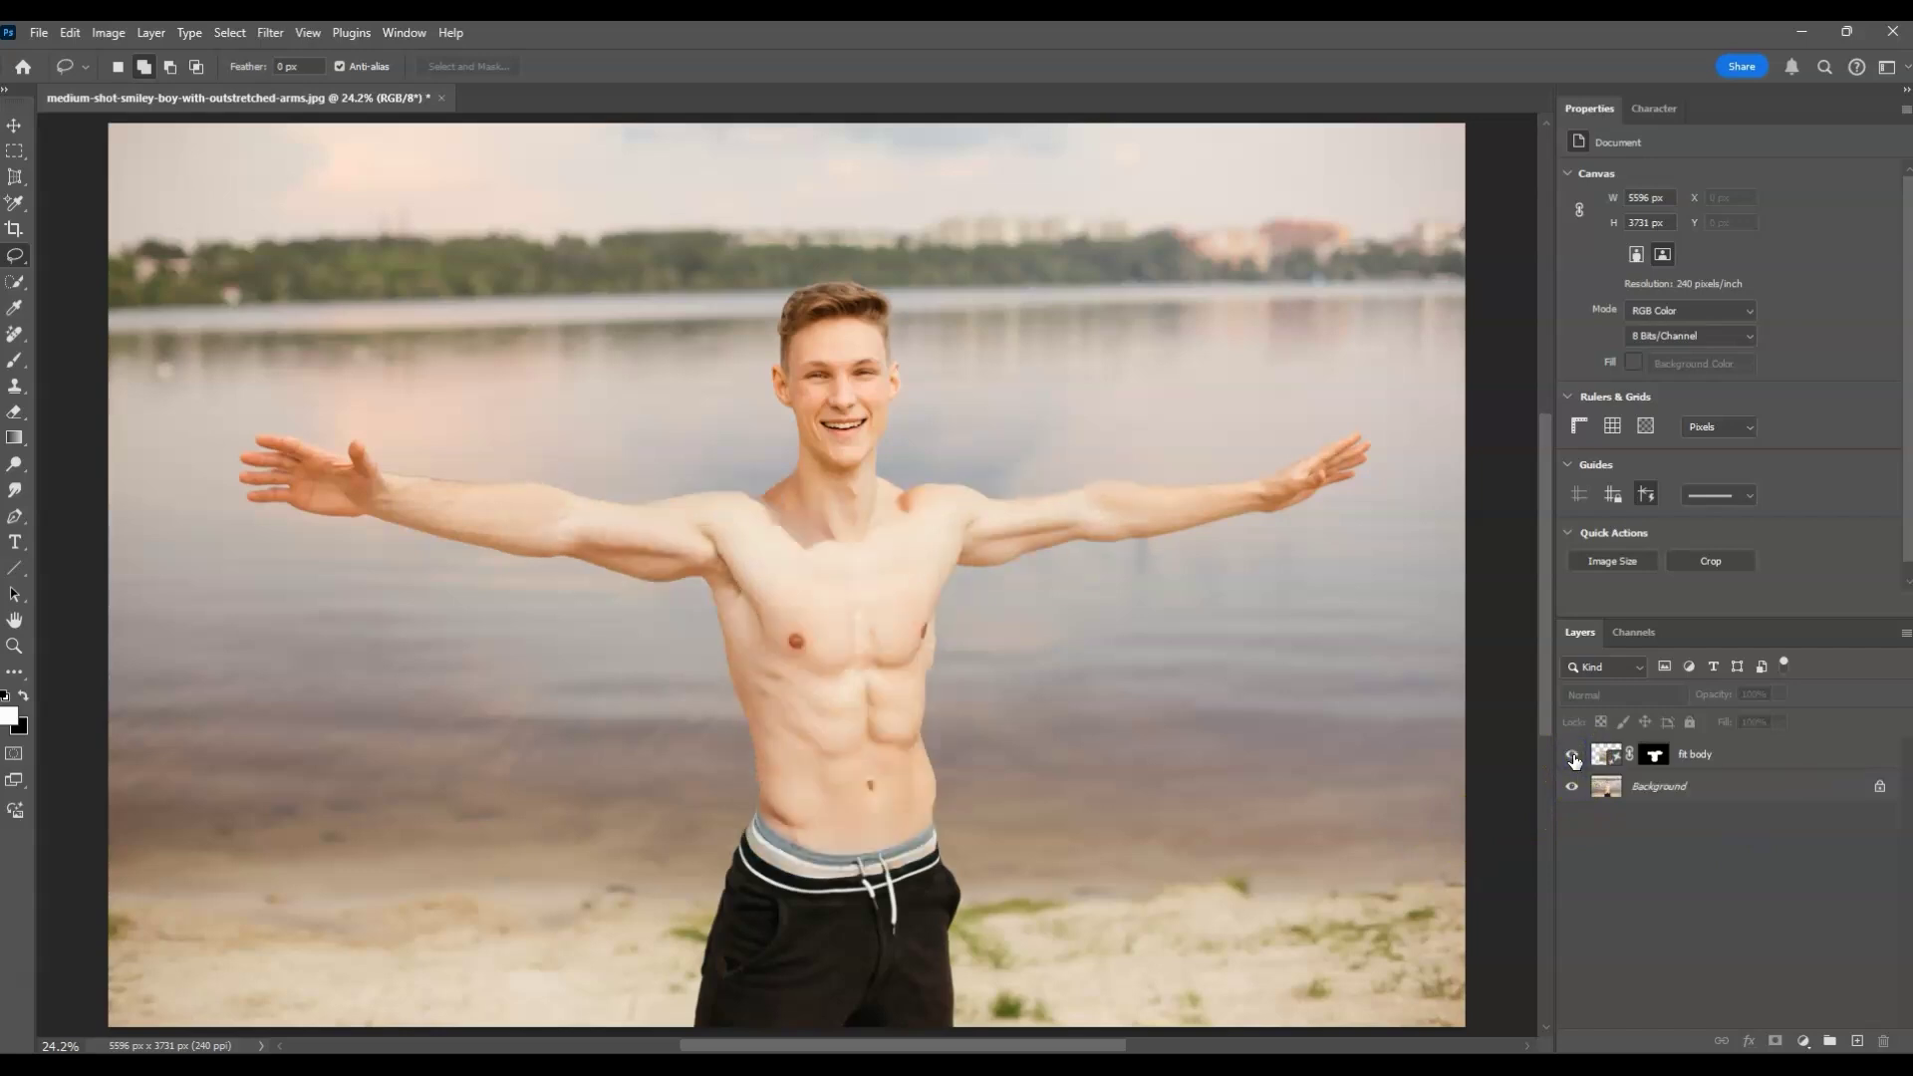